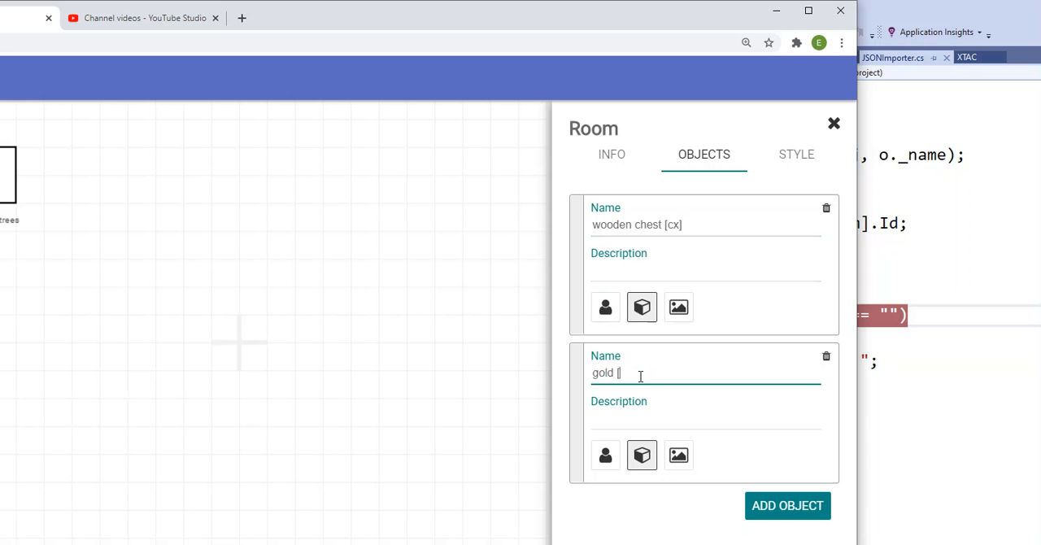
Complete the name of the Cave room's second object as gold [p]
{"action": "type", "text": "p]"}
Switch to Lantern and open the Trizbort help to review the list of supported object flags
{"action": "key", "text": "alt+Tab"}
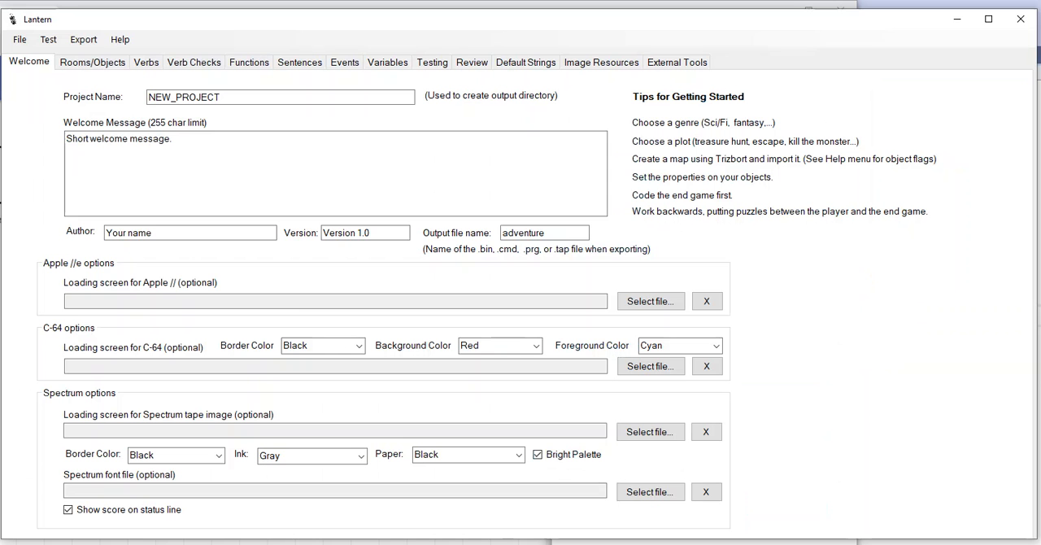
{"action": "left_click", "coordinate": [118, 42]}
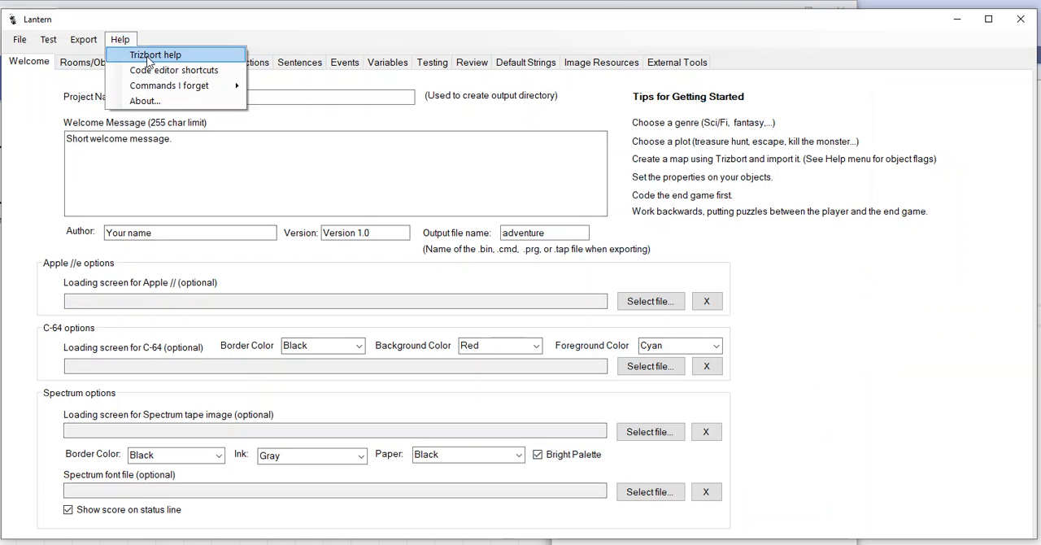
{"action": "left_click", "coordinate": [147, 57]}
{"action": "left_click_drag", "start_coordinate": [153, 51], "coordinate": [416, 50]}
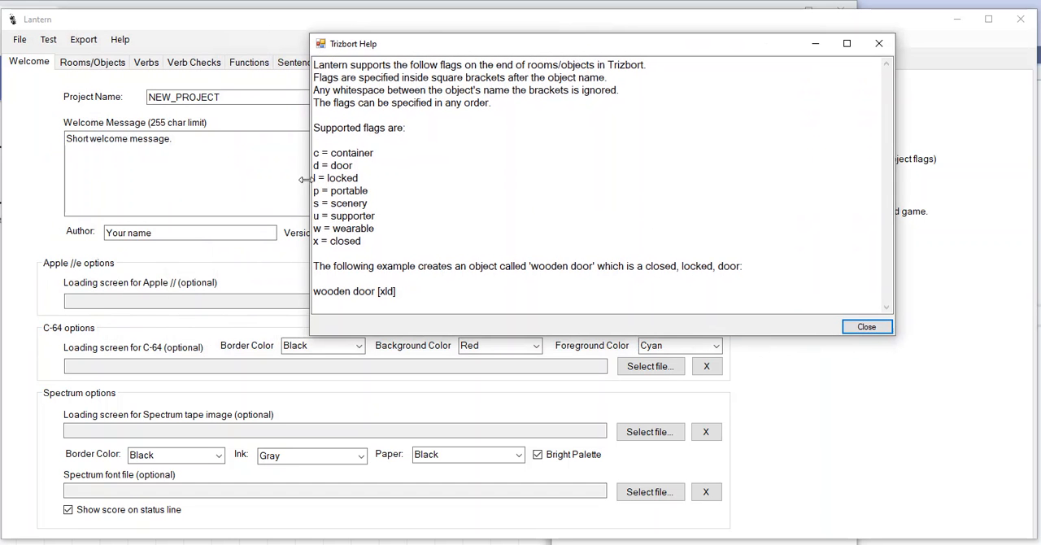
{"action": "left_click_drag", "start_coordinate": [314, 152], "coordinate": [422, 246]}
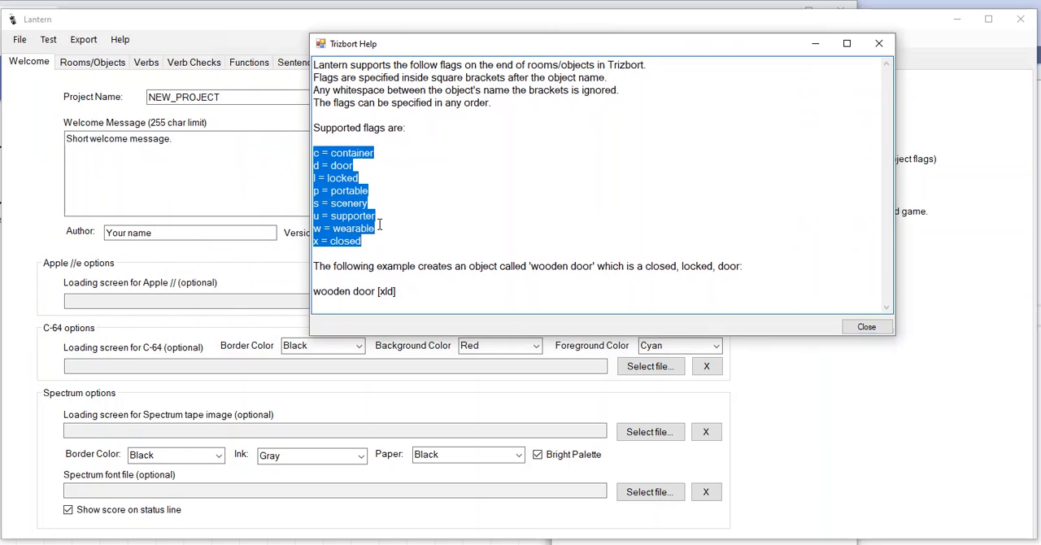
{"action": "left_click", "coordinate": [432, 218]}
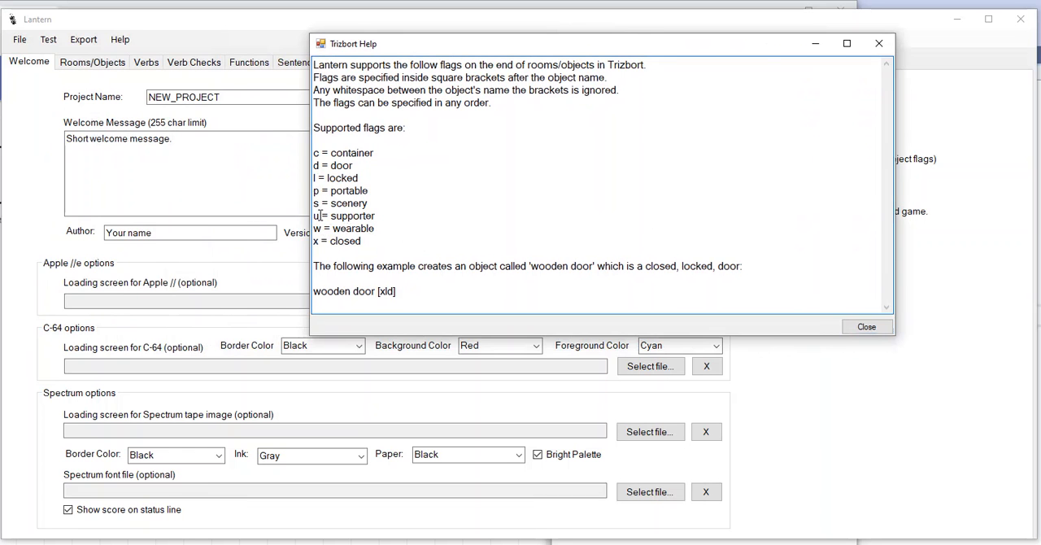
Examine the supporter, scenery and container flags and the wooden door example in the help, closing it when done
{"action": "left_click_drag", "start_coordinate": [320, 215], "coordinate": [302, 218]}
{"action": "left_click_drag", "start_coordinate": [322, 203], "coordinate": [303, 204]}
{"action": "left_click", "coordinate": [322, 228]}
{"action": "left_click_drag", "start_coordinate": [318, 216], "coordinate": [312, 216]}
{"action": "left_click_drag", "start_coordinate": [315, 152], "coordinate": [399, 150]}
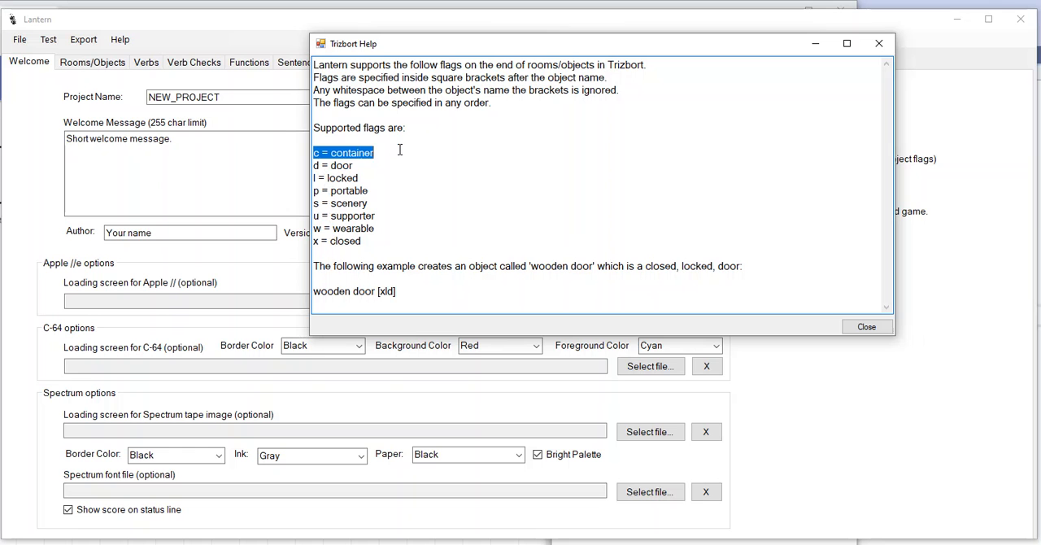
{"action": "left_click", "coordinate": [399, 149]}
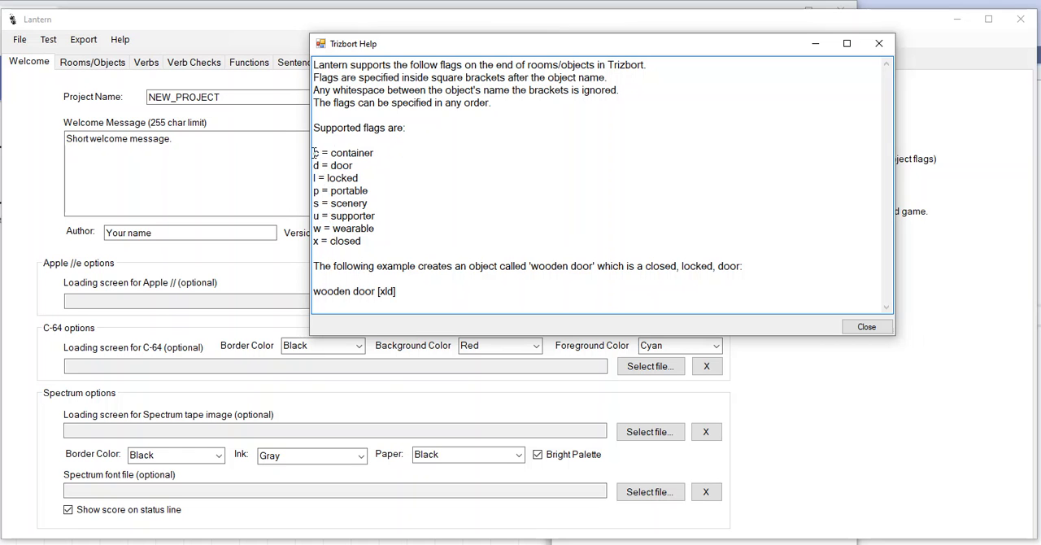
{"action": "left_click_drag", "start_coordinate": [375, 291], "coordinate": [429, 292]}
{"action": "left_click", "coordinate": [886, 46]}
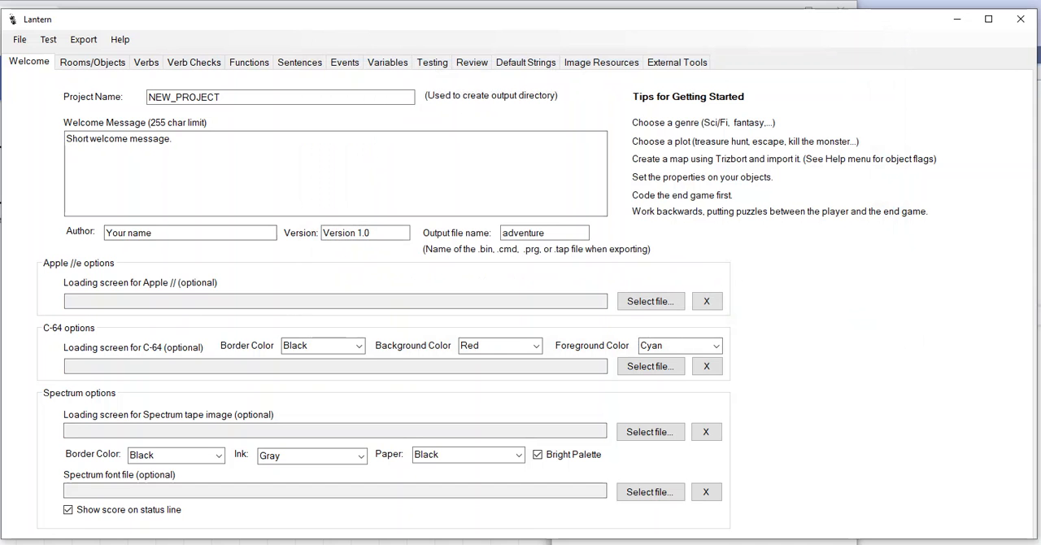
Return to the Trizbort.io map and open the Forest room's objects to examine the trees' description and object type
{"action": "key", "text": "alt+Tab"}
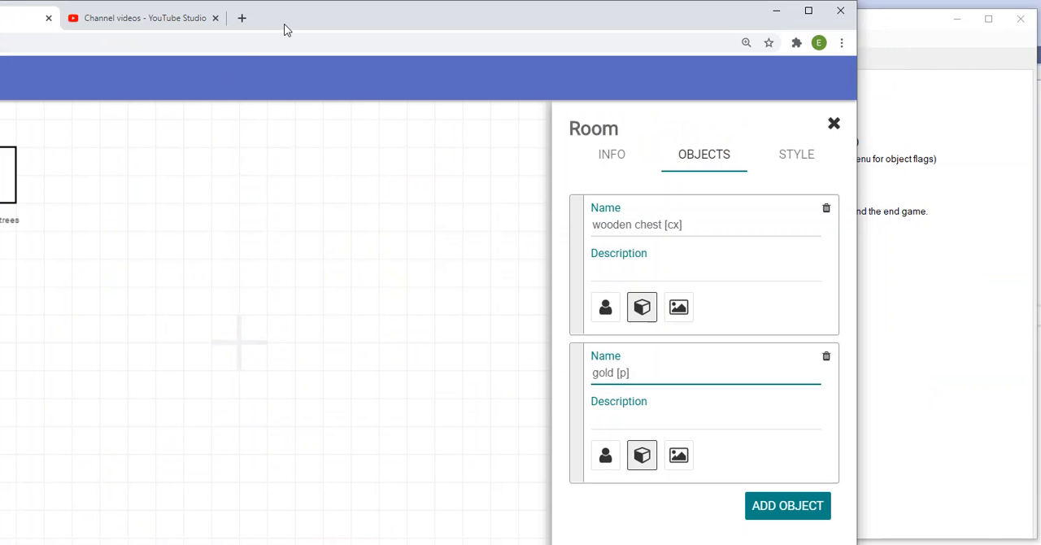
{"action": "left_click_drag", "start_coordinate": [284, 30], "coordinate": [550, 31]}
{"action": "left_click", "coordinate": [260, 193]}
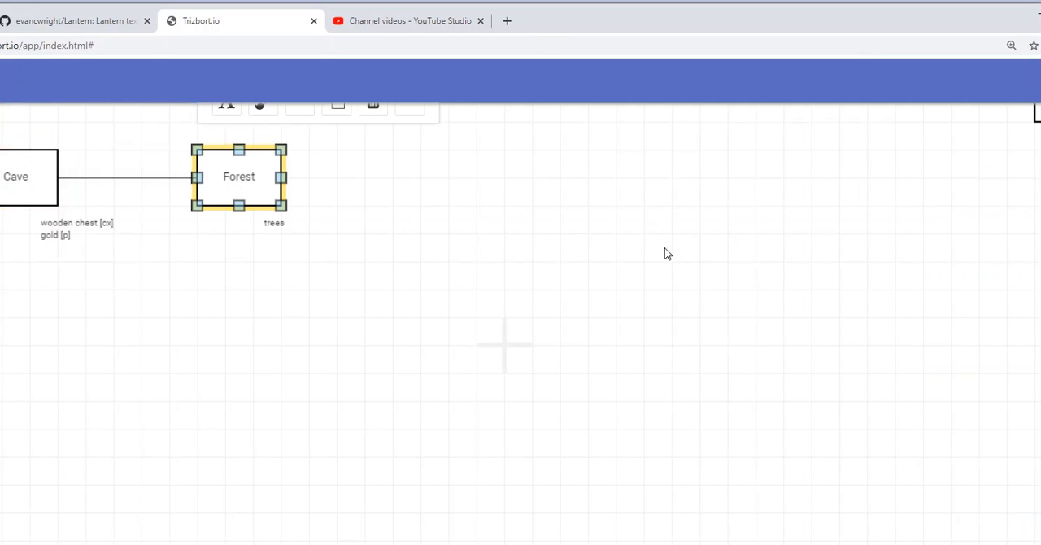
{"action": "double_click", "coordinate": [244, 187]}
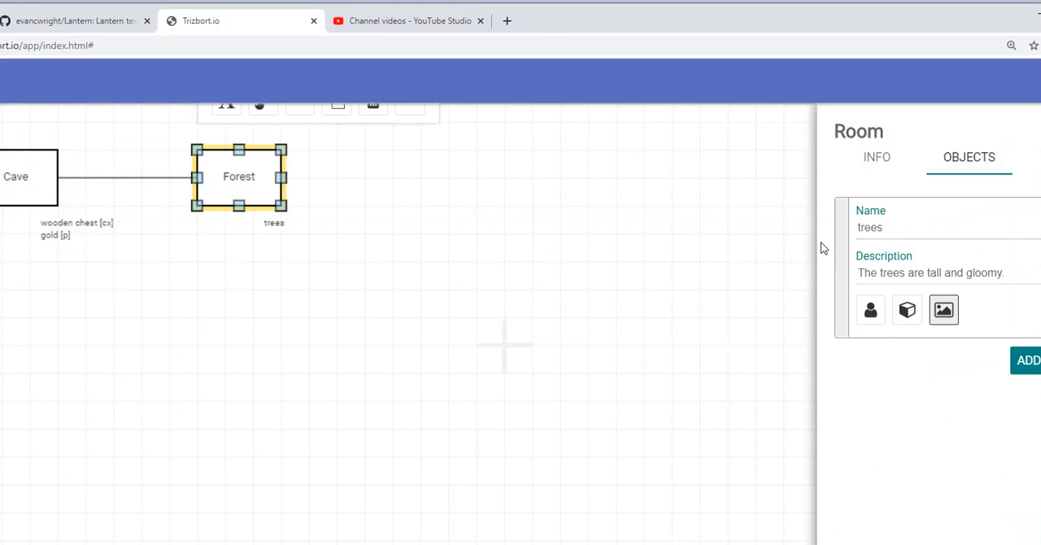
{"action": "left_click", "coordinate": [868, 277]}
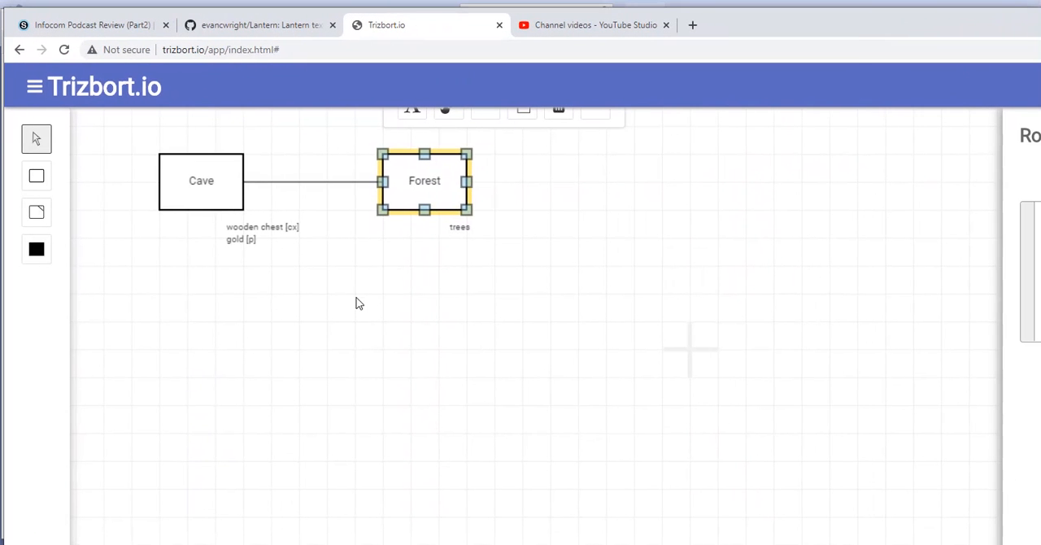
Save the Trizbort.io map to a file
{"action": "left_click", "coordinate": [35, 87]}
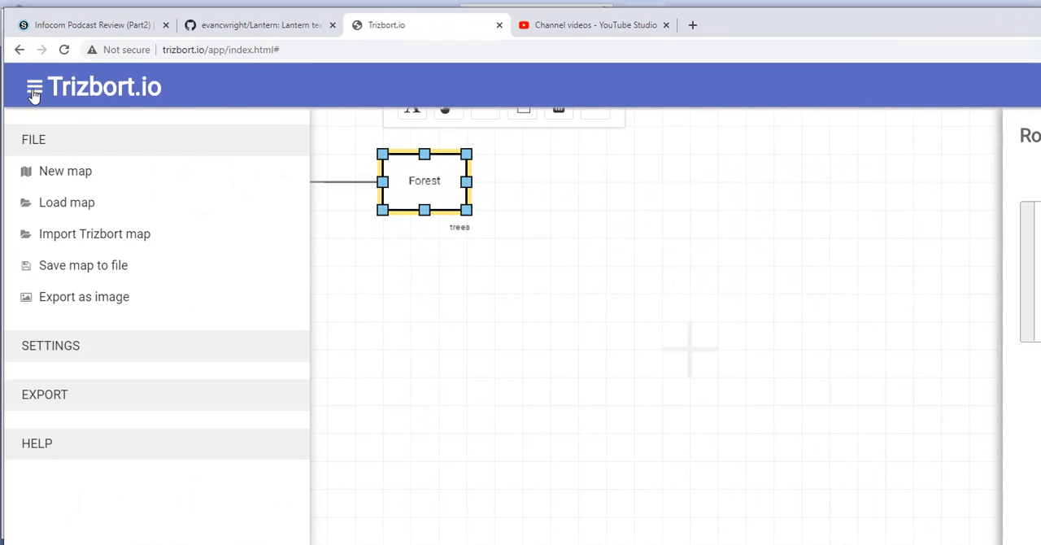
{"action": "left_click", "coordinate": [114, 272]}
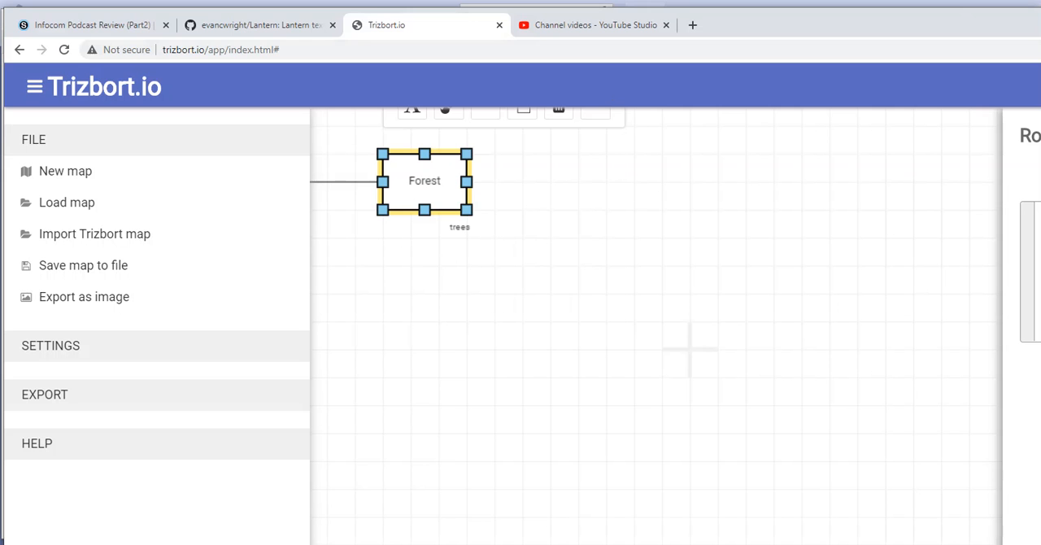
Switch to Lantern and import the Trizbort.io JSON file untitled (3) from Downloads as a new project
{"action": "key", "text": "alt+Tab"}
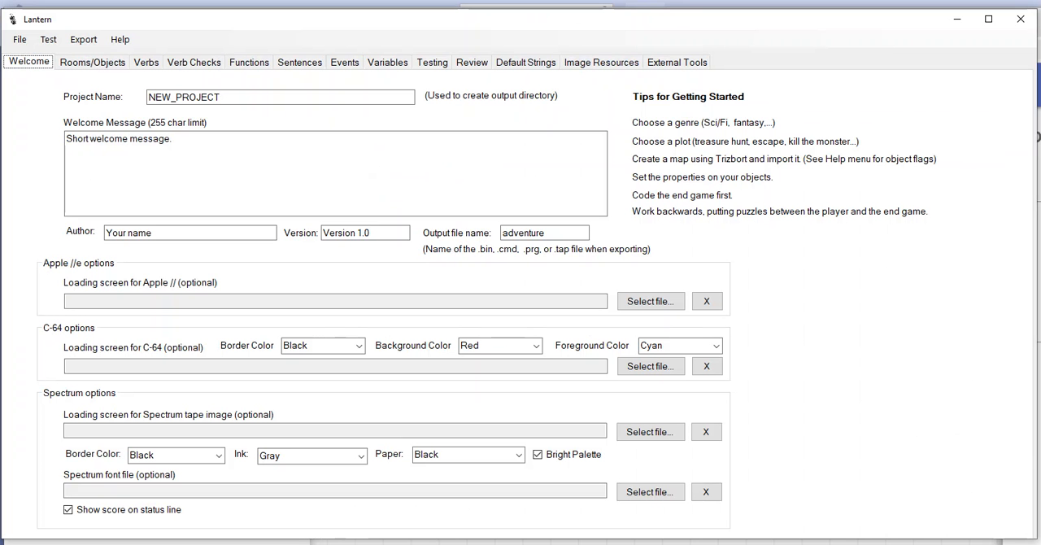
{"action": "left_click", "coordinate": [19, 41]}
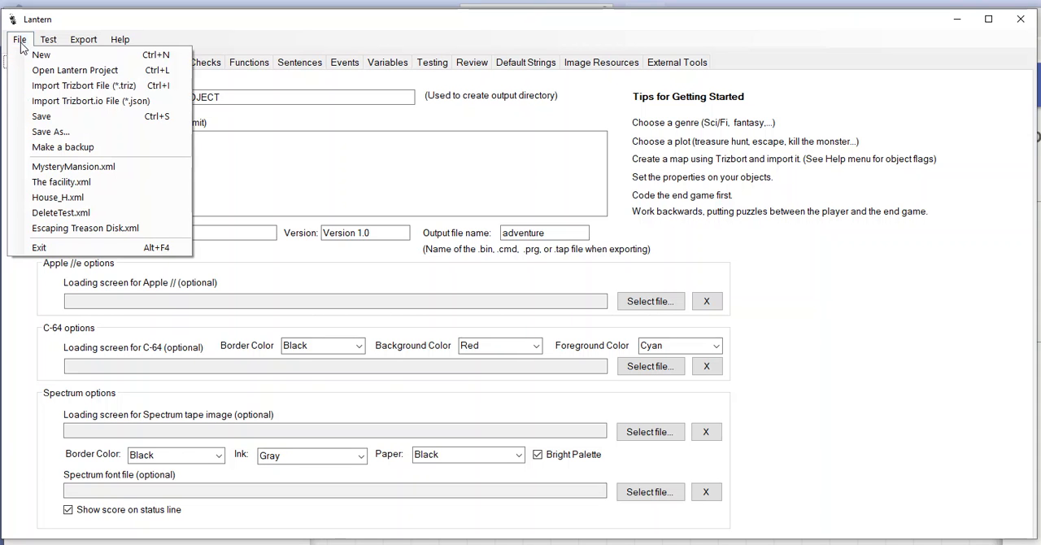
{"action": "left_click", "coordinate": [136, 105]}
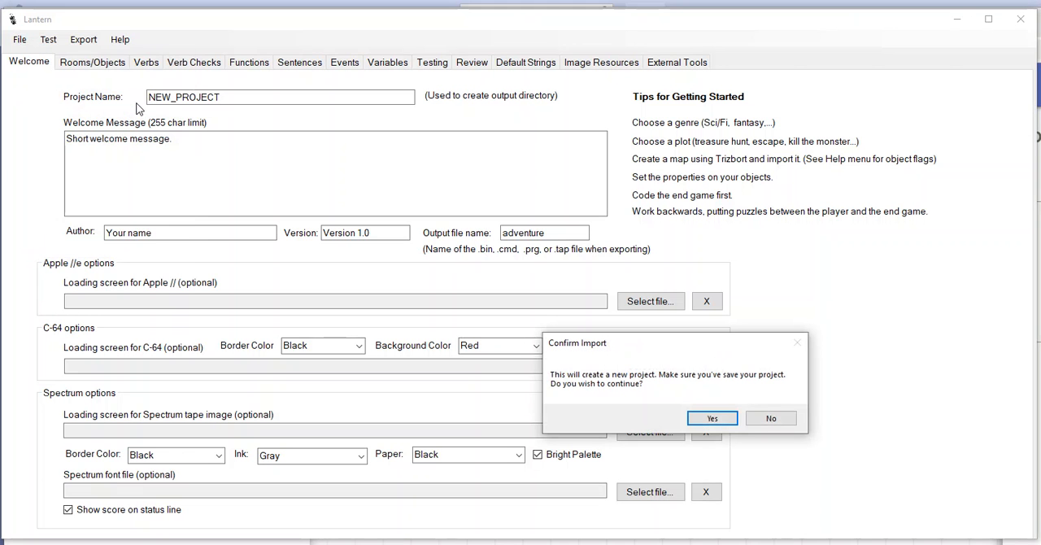
{"action": "left_click", "coordinate": [709, 421]}
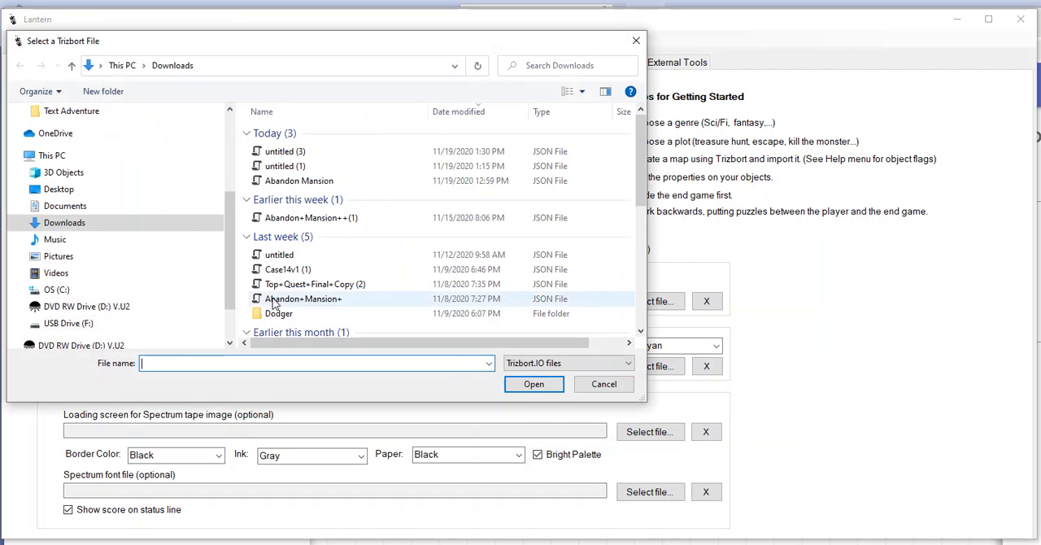
{"action": "left_click", "coordinate": [300, 152]}
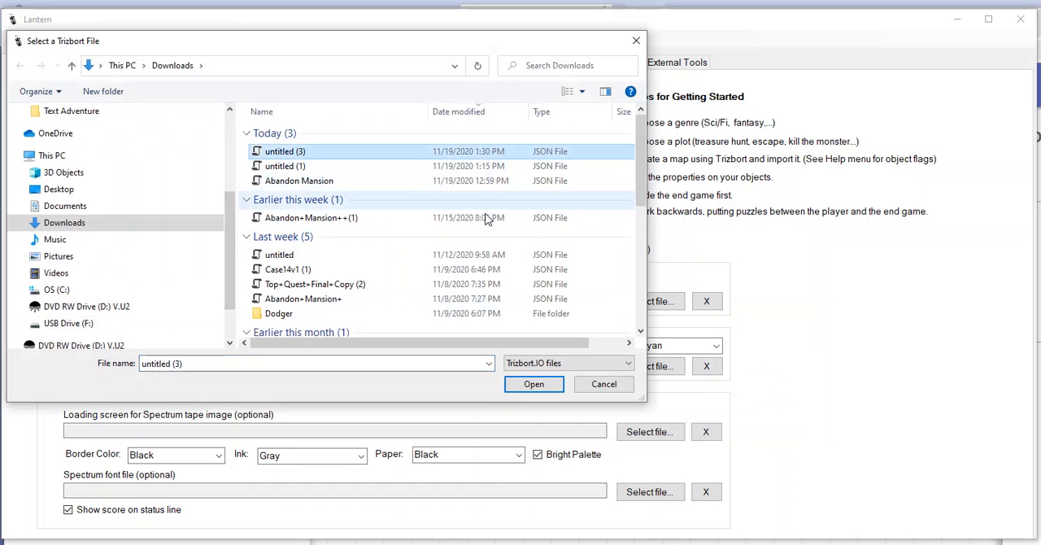
{"action": "left_click", "coordinate": [530, 383]}
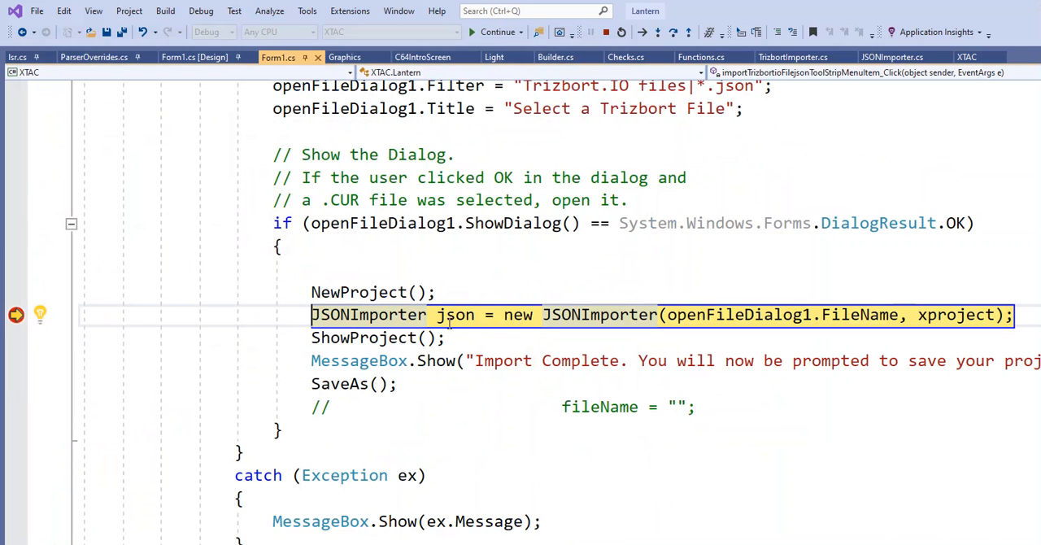
Resume the paused program in the Visual Studio debugger at each stop so the JSON import can finish
{"action": "left_click", "coordinate": [492, 31]}
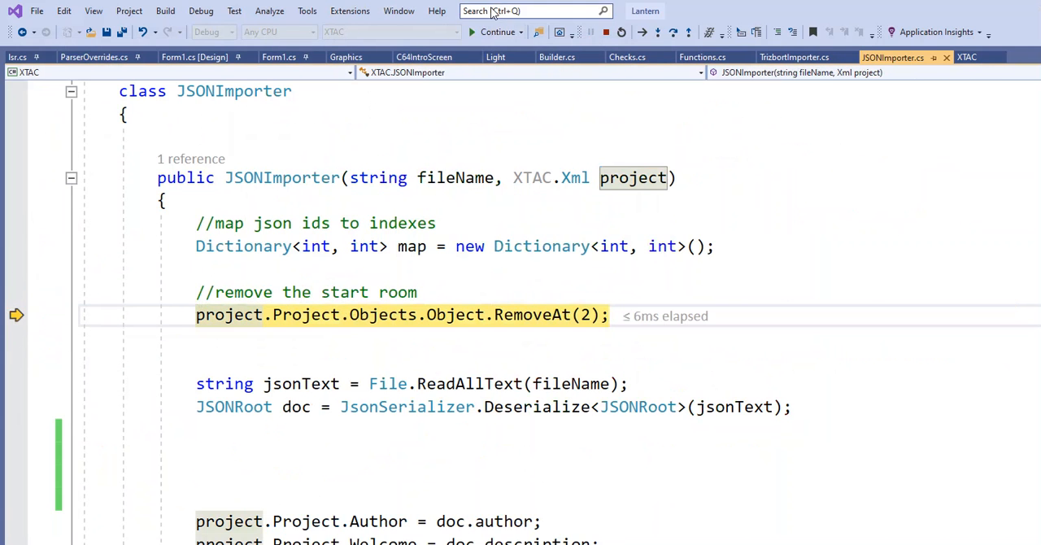
{"action": "left_click", "coordinate": [492, 33]}
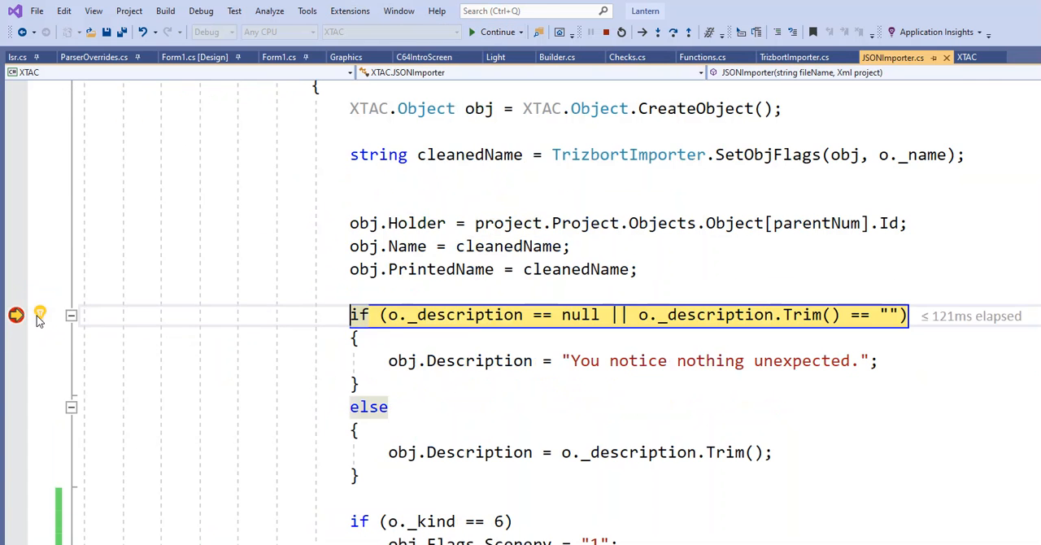
{"action": "left_click", "coordinate": [492, 33]}
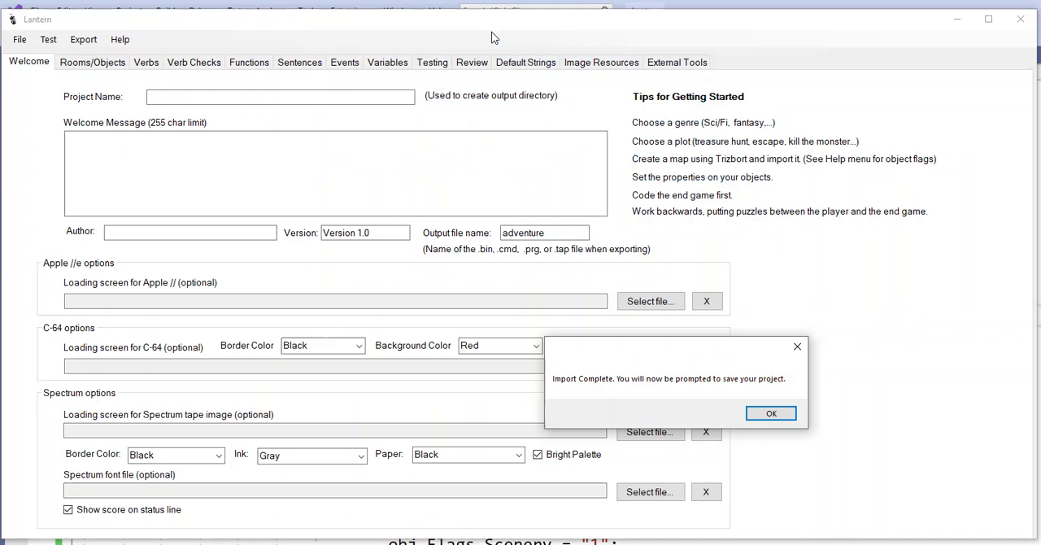
Acknowledge the completed import and save the project in Downloads as an XML file named JsonImportTEst
{"action": "left_click", "coordinate": [771, 414]}
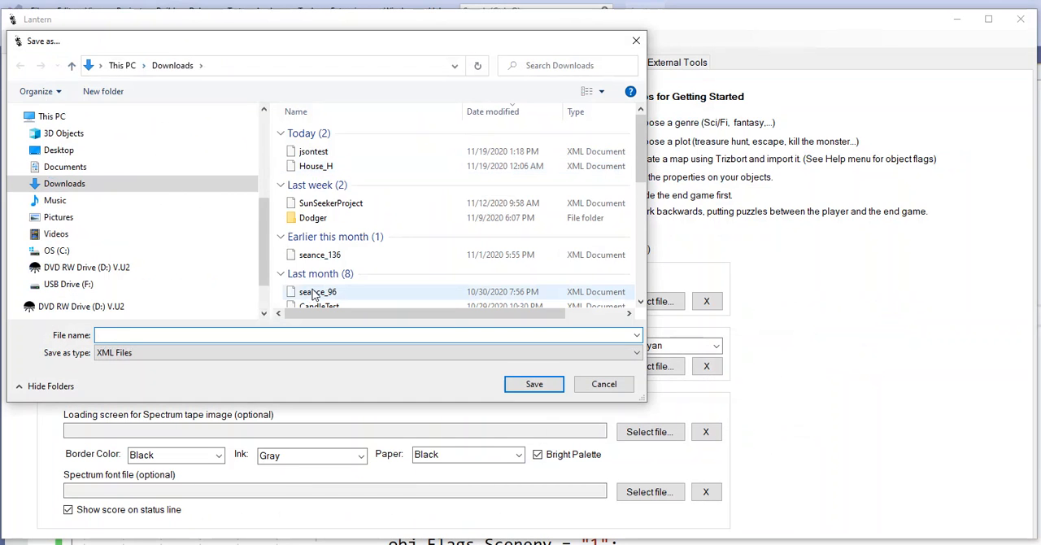
{"action": "type", "text": "Jso"}
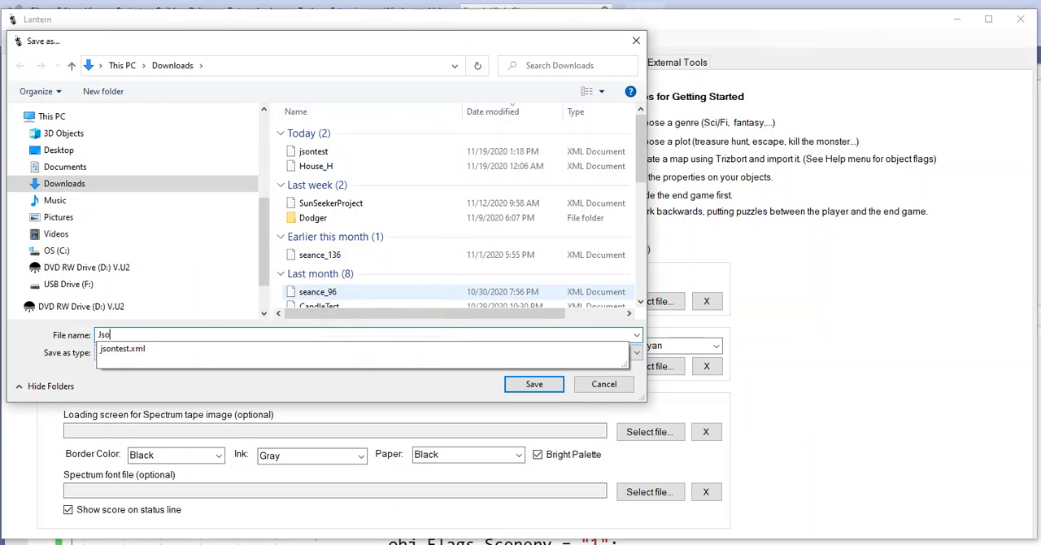
{"action": "type", "text": "nImportTEst"}
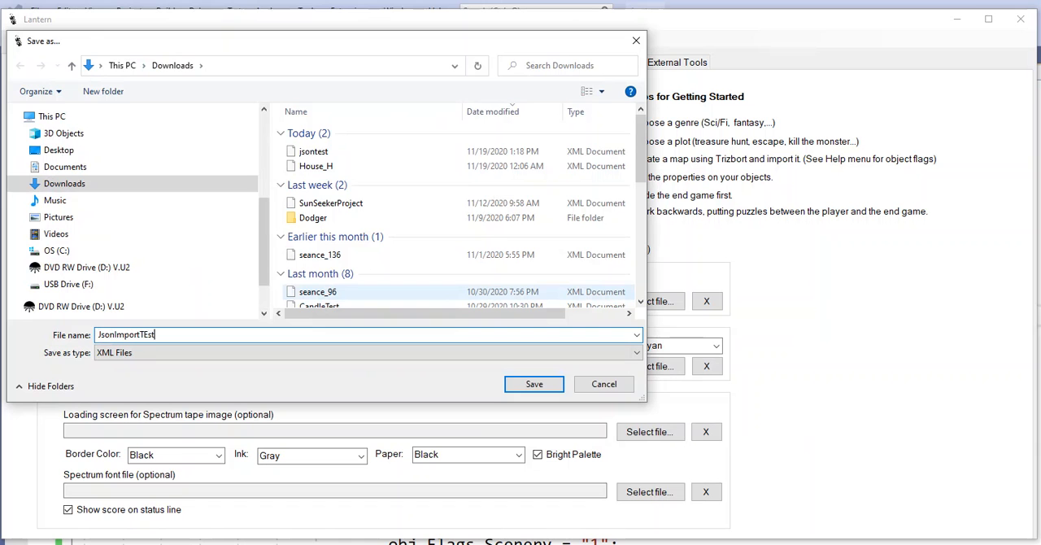
{"action": "key", "text": "Return"}
Examine the imported Cave and Forest rooms in Lantern, checking their descriptions, connections and light property
{"action": "left_click", "coordinate": [83, 62]}
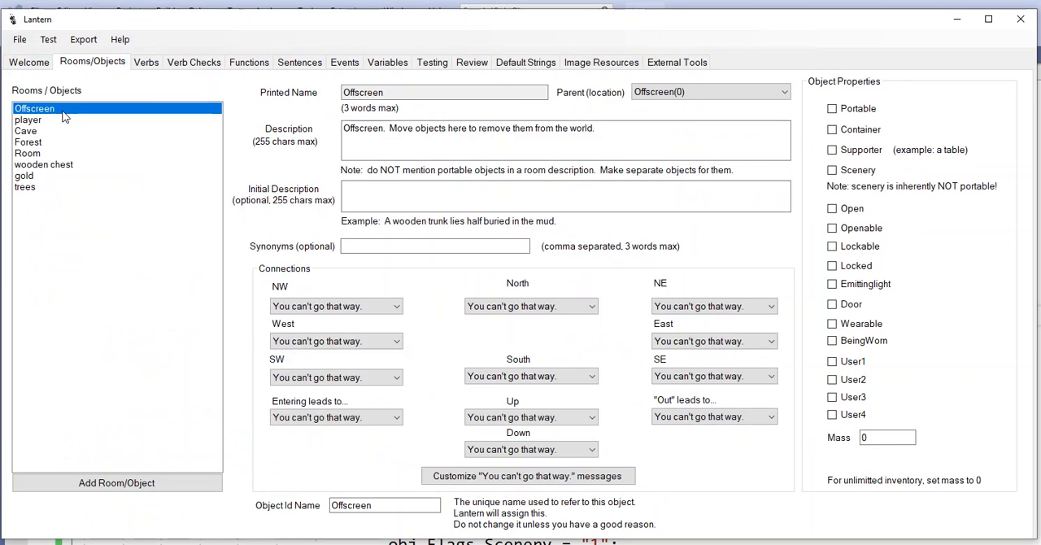
{"action": "left_click", "coordinate": [63, 119]}
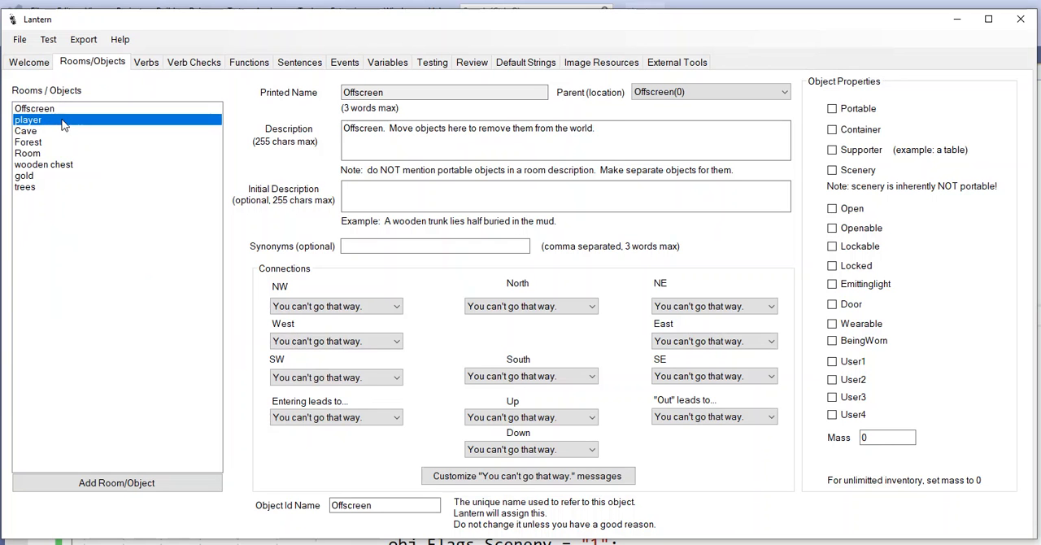
{"action": "left_click", "coordinate": [64, 131]}
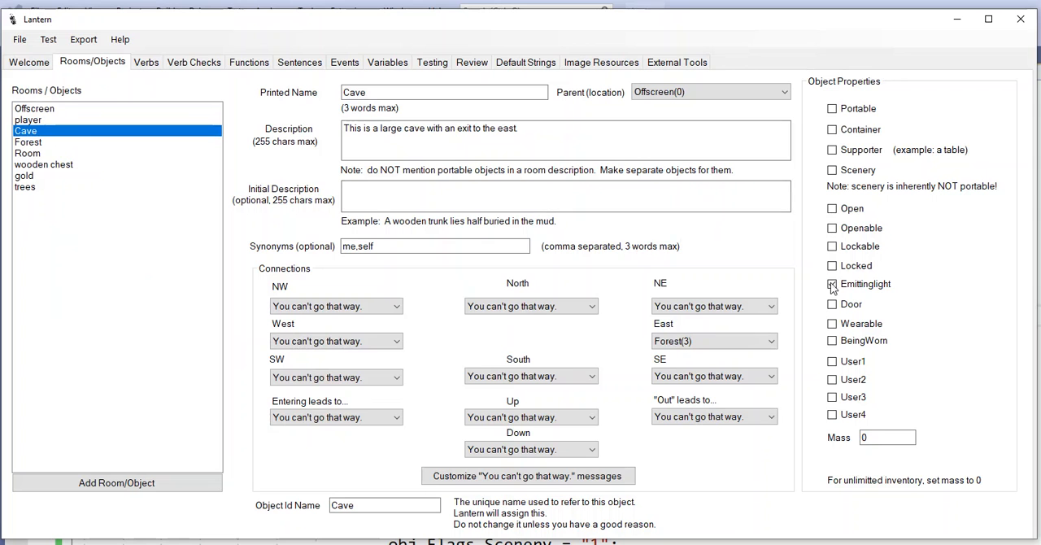
{"action": "left_click", "coordinate": [121, 143]}
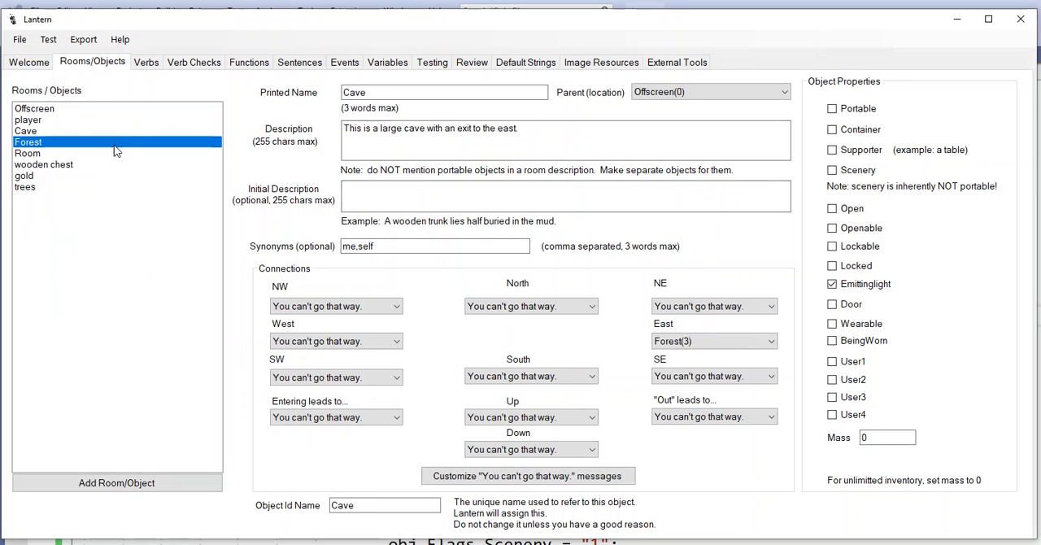
{"action": "left_click", "coordinate": [113, 130]}
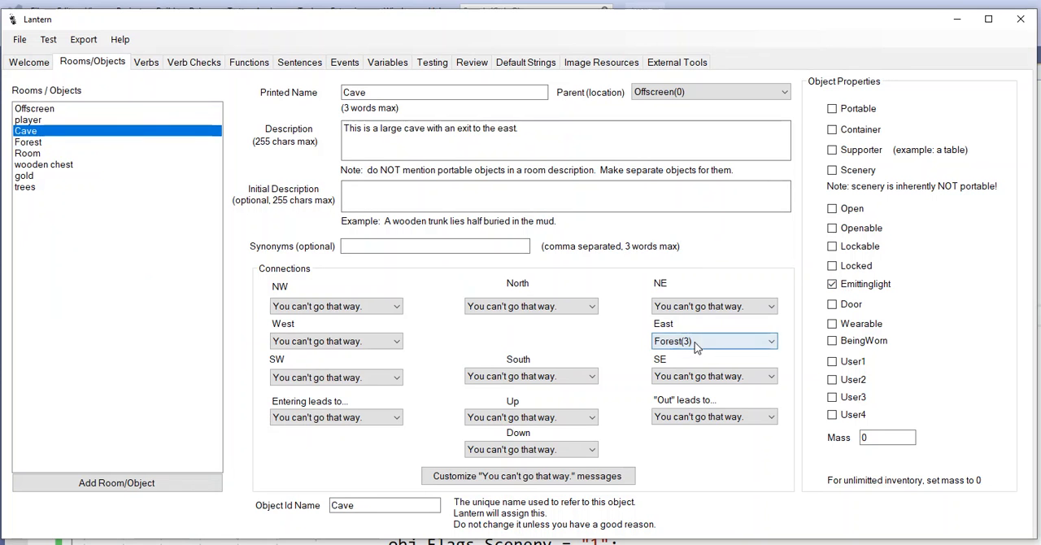
{"action": "left_click", "coordinate": [47, 144]}
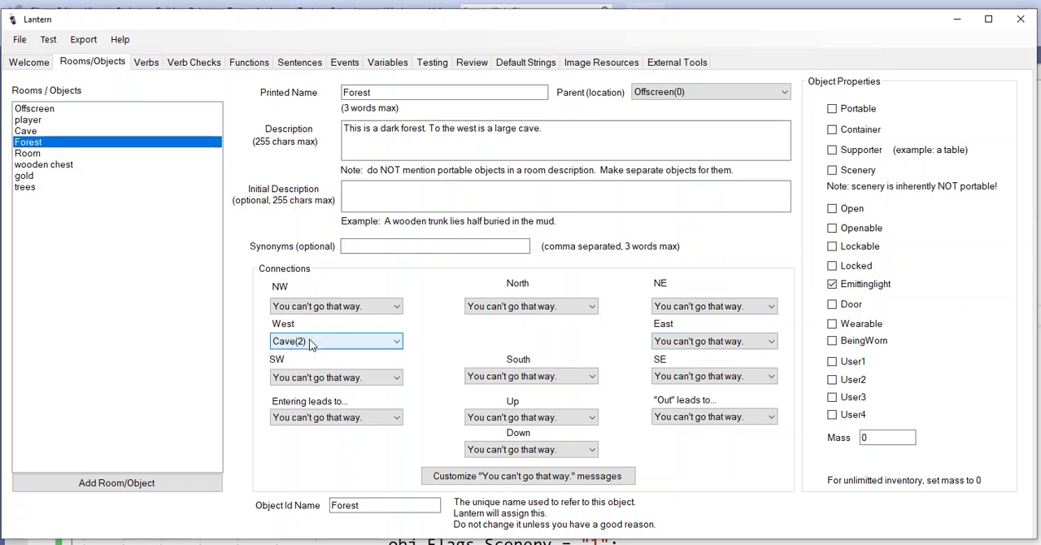
Delete the unused object named Room from the rooms and objects list
{"action": "left_click", "coordinate": [41, 154]}
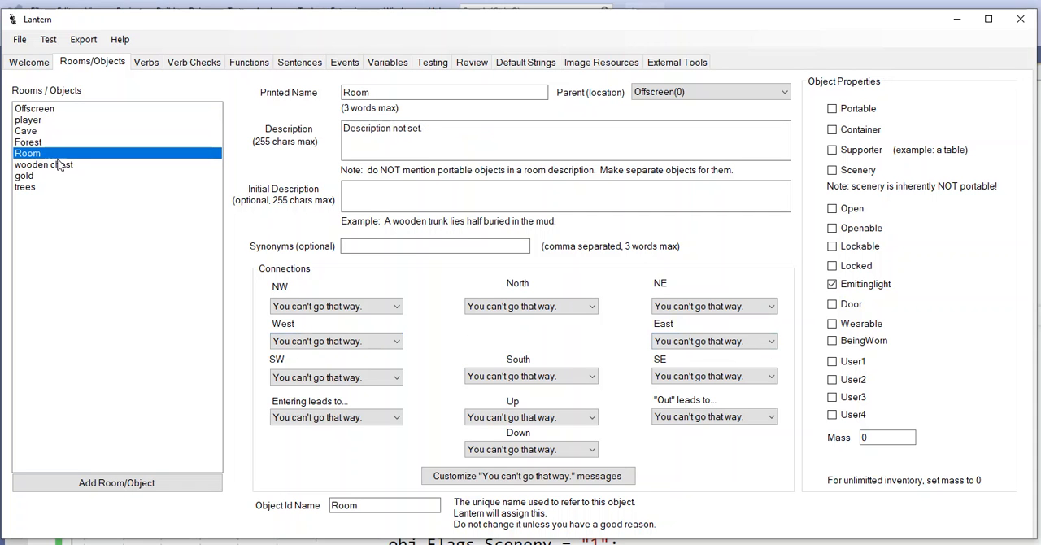
{"action": "right_click", "coordinate": [57, 156]}
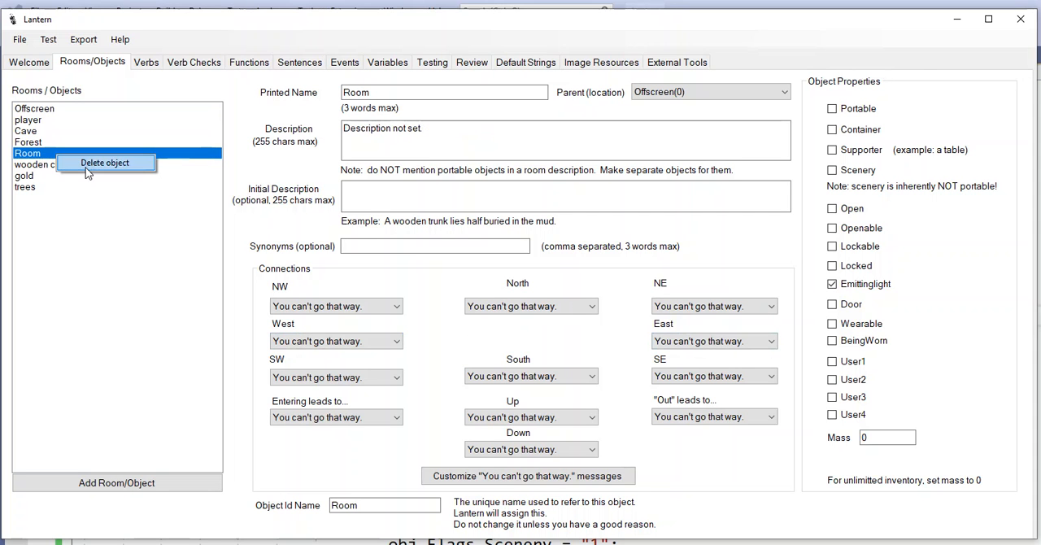
{"action": "left_click", "coordinate": [86, 167]}
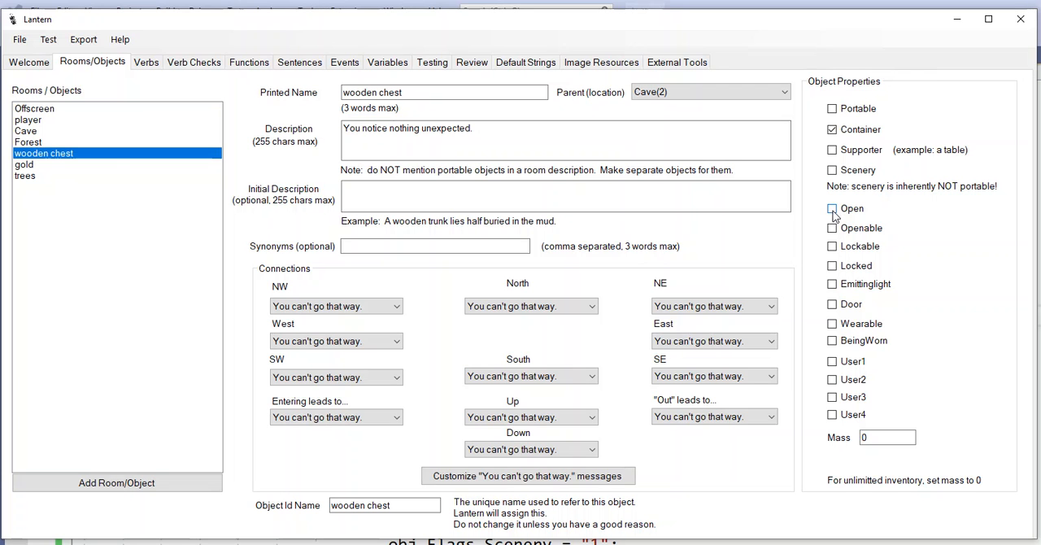
Set the gold object's parent location to the wooden chest, and review the trees and player objects
{"action": "left_click", "coordinate": [97, 165]}
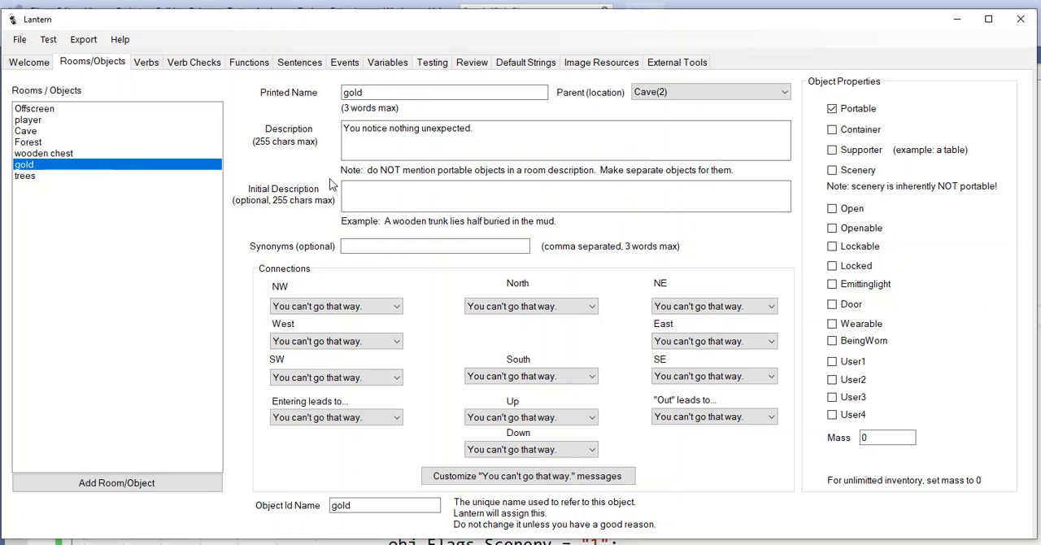
{"action": "left_click", "coordinate": [671, 91]}
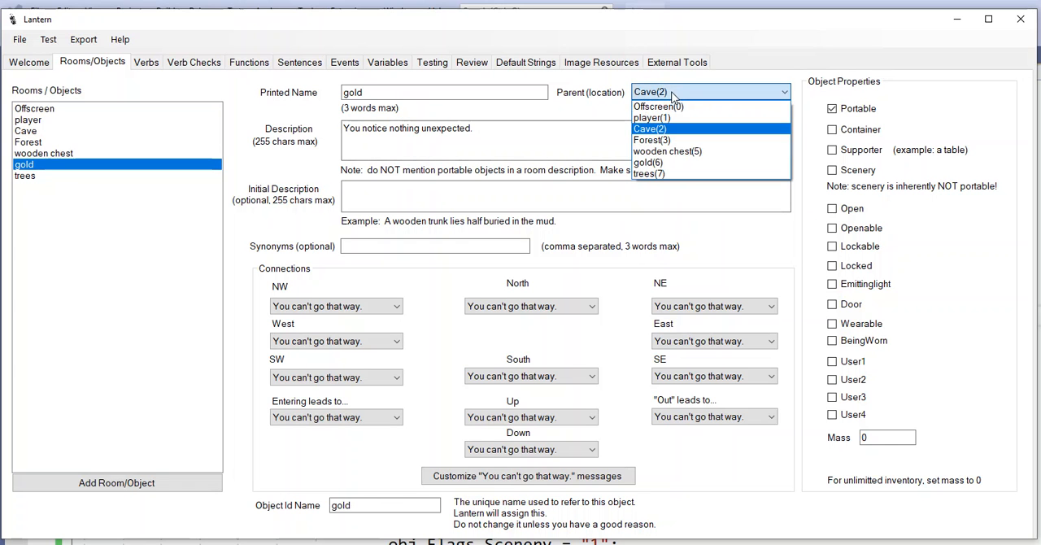
{"action": "left_click", "coordinate": [683, 156]}
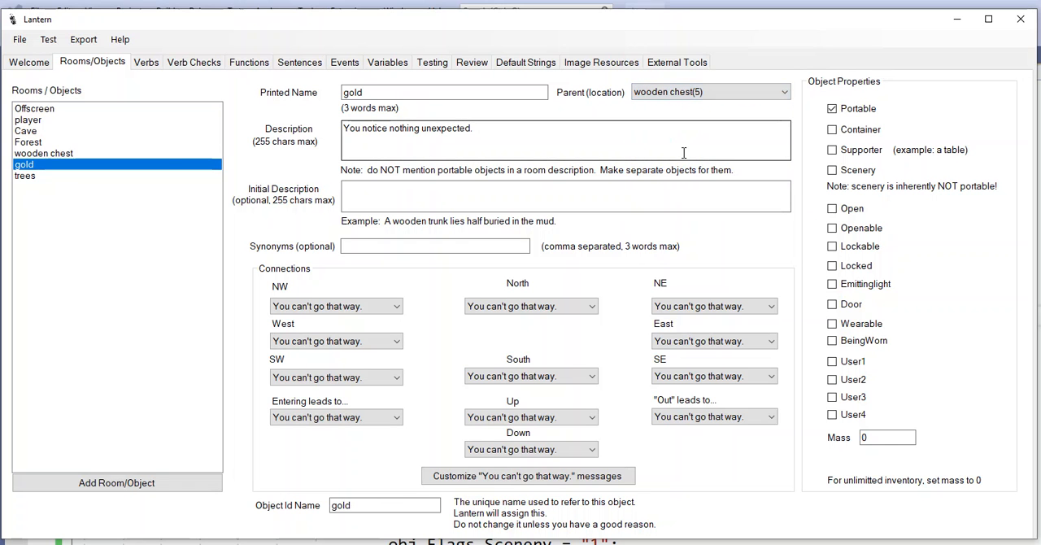
{"action": "left_click", "coordinate": [58, 180]}
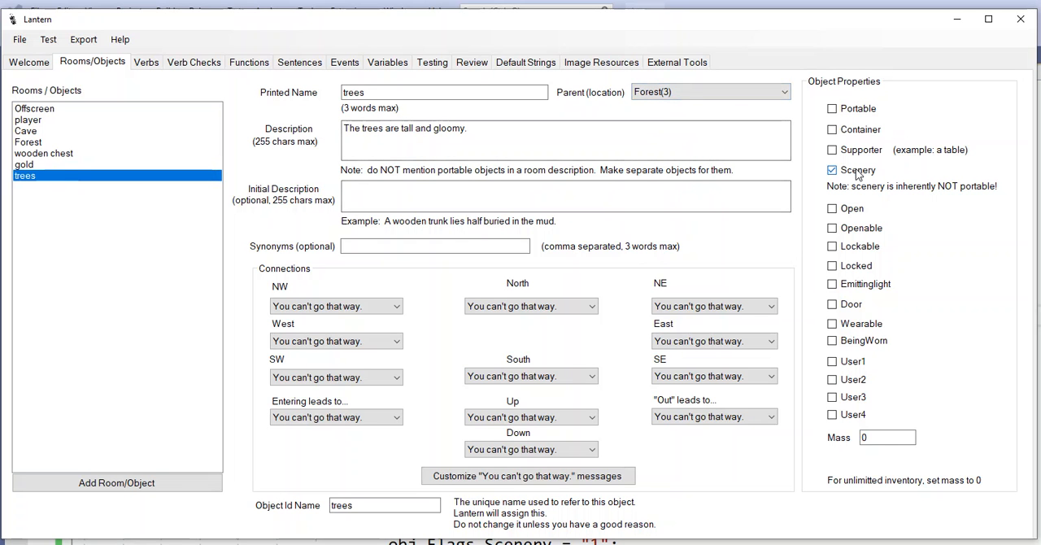
{"action": "left_click", "coordinate": [33, 120]}
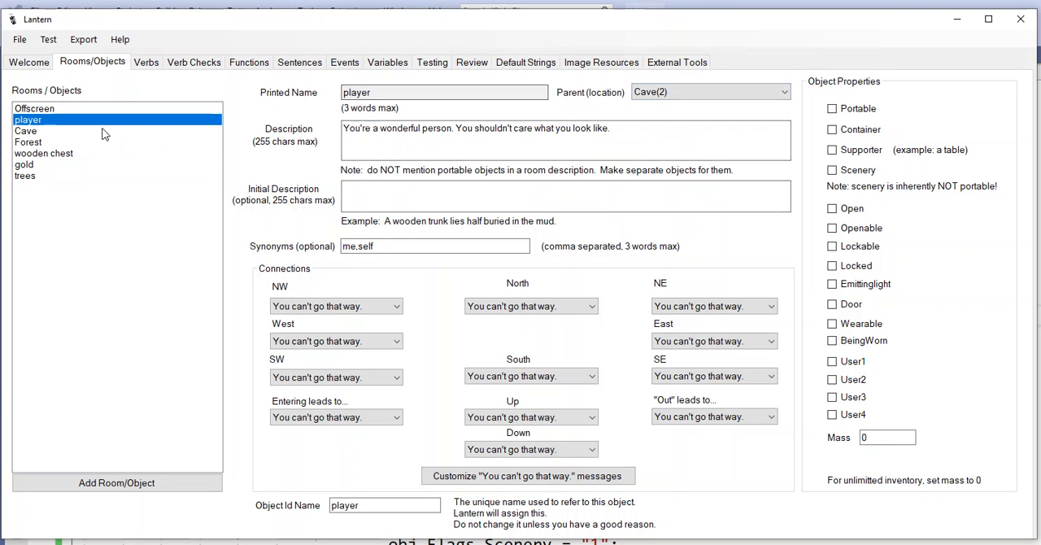
Launch the test player and try "open chest", resuming the paused program in Visual Studio, and close the test client
{"action": "left_click", "coordinate": [47, 42]}
{"action": "left_click", "coordinate": [80, 56]}
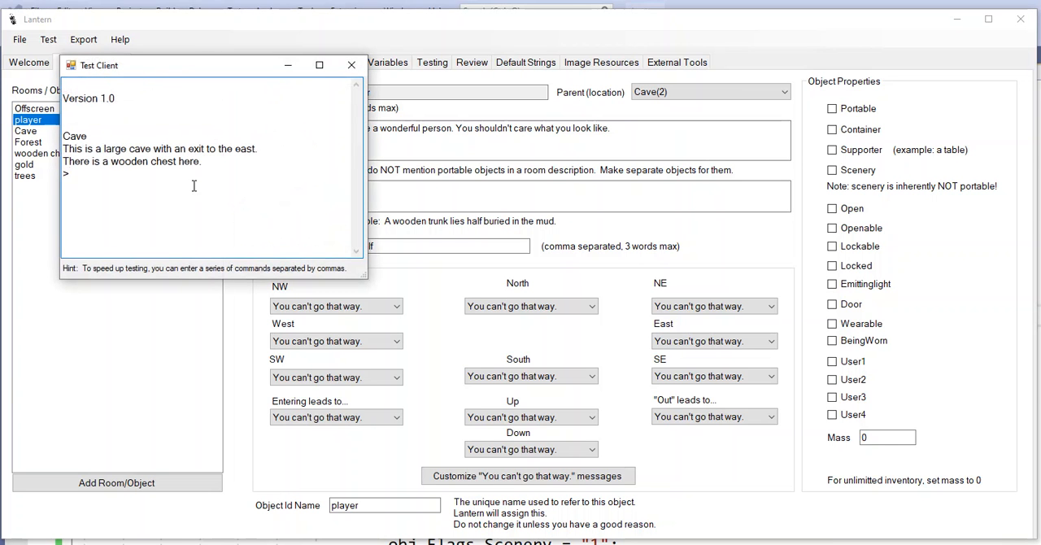
{"action": "type", "text": "open chest"}
{"action": "key", "text": "Return"}
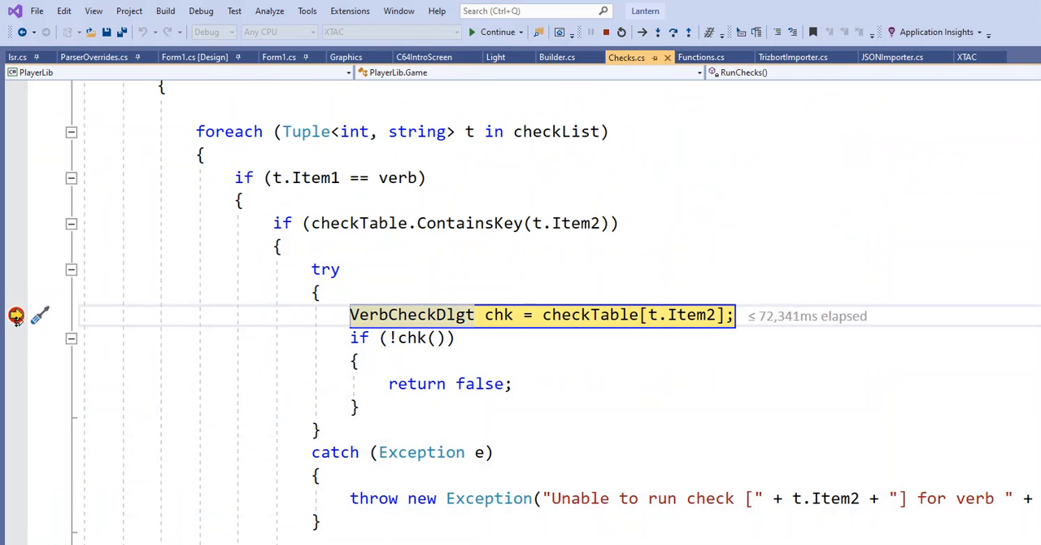
{"action": "left_click", "coordinate": [488, 32]}
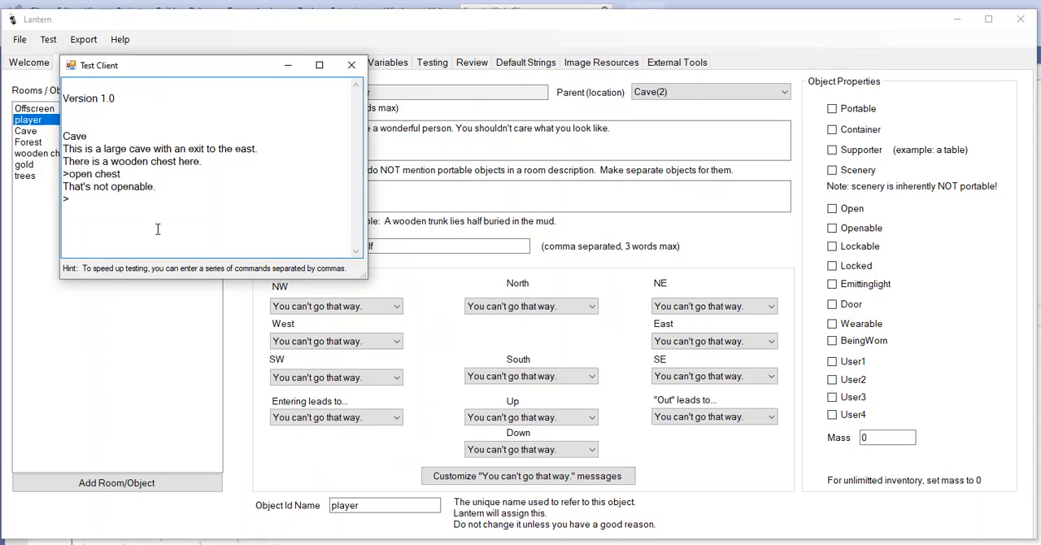
{"action": "left_click", "coordinate": [354, 68]}
{"action": "left_click", "coordinate": [850, 228]}
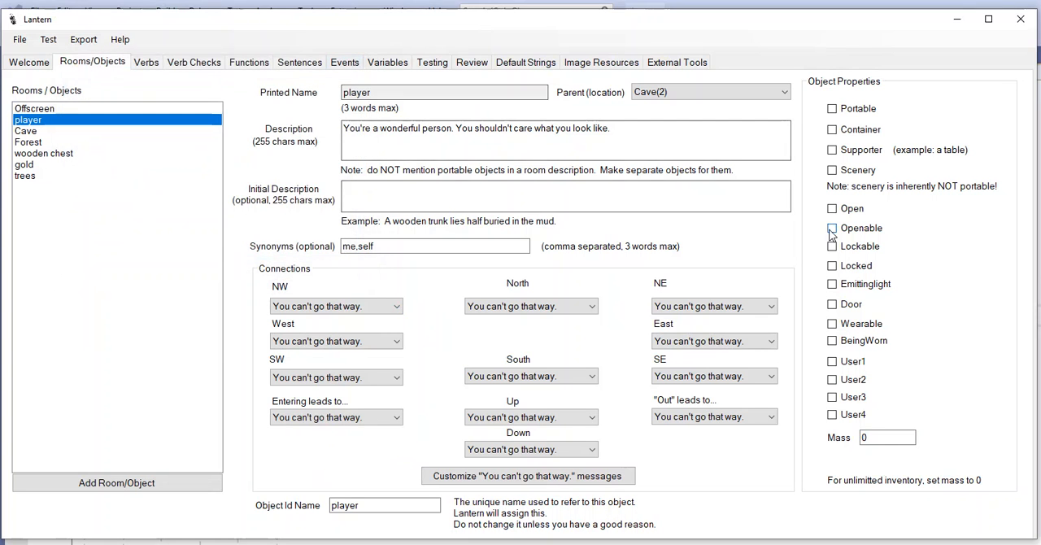
{"action": "left_click", "coordinate": [48, 39]}
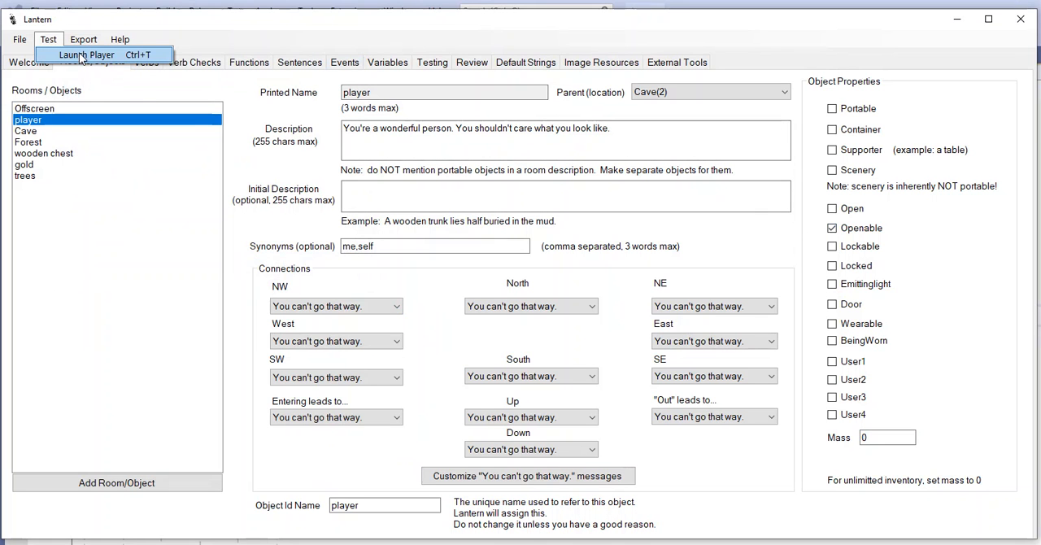
{"action": "left_click", "coordinate": [80, 55]}
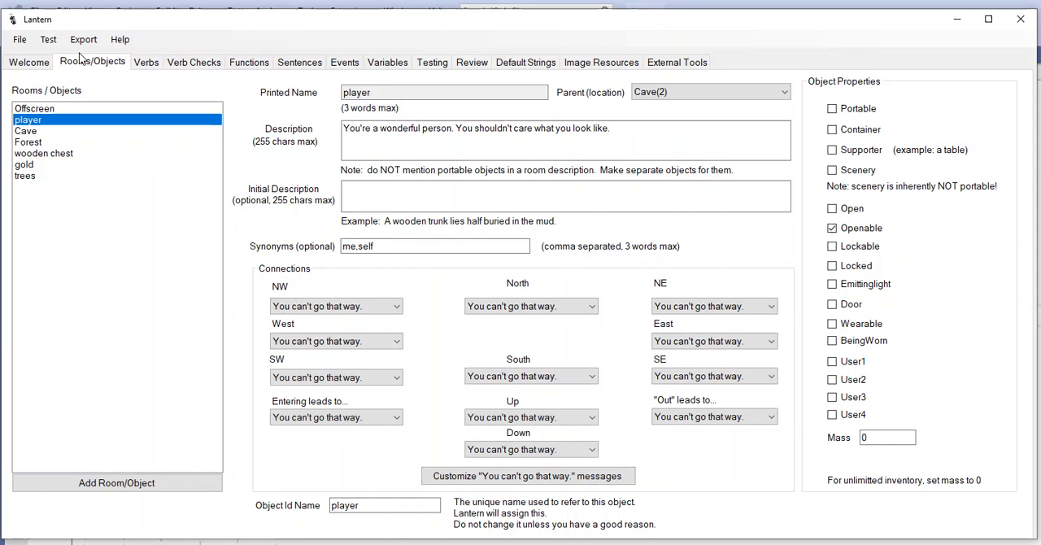
{"action": "type", "text": "open chest"}
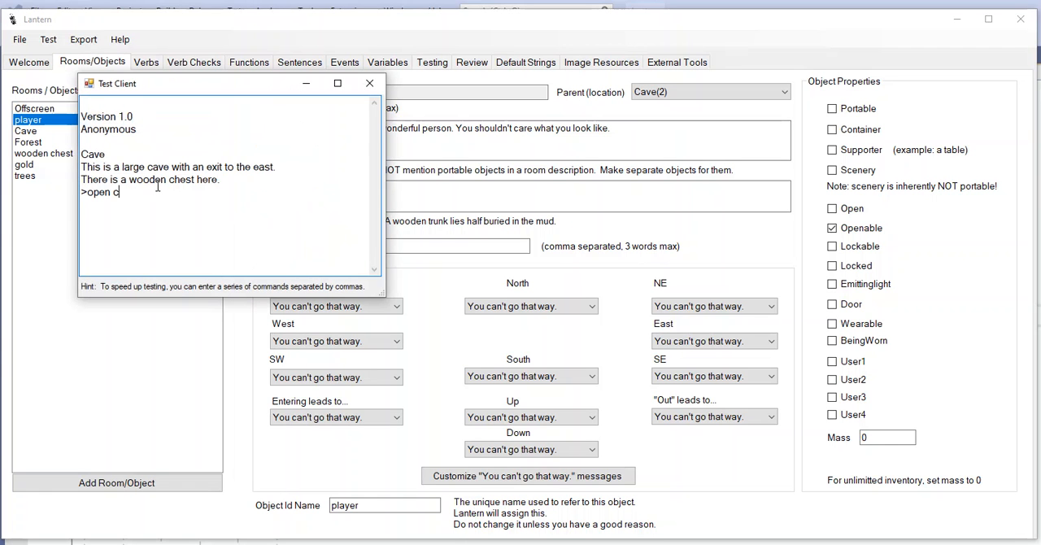
{"action": "key", "text": "Return"}
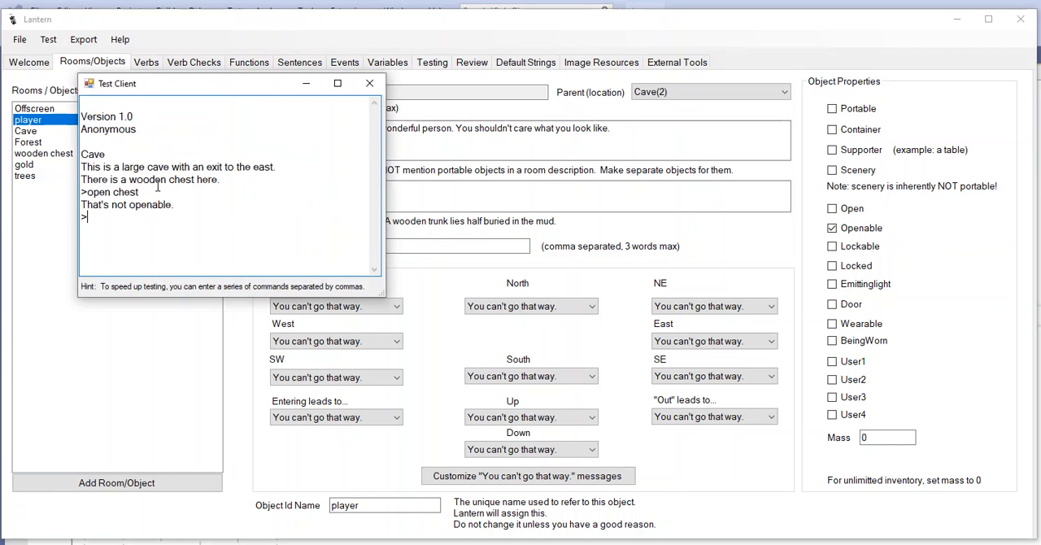
{"action": "left_click", "coordinate": [369, 83]}
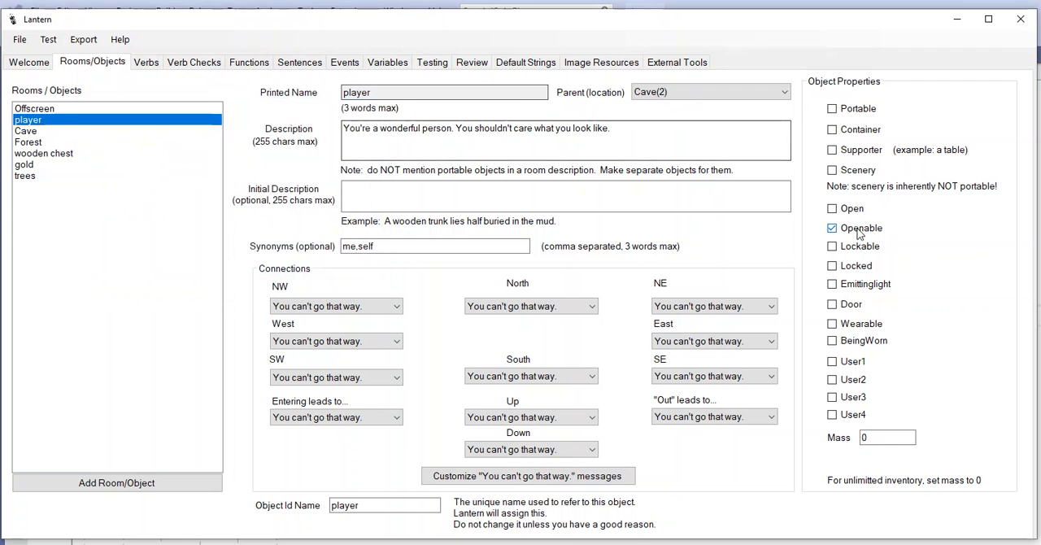
{"action": "left_click", "coordinate": [860, 231]}
Mark the wooden chest as Openable in its object properties
{"action": "left_click", "coordinate": [31, 131]}
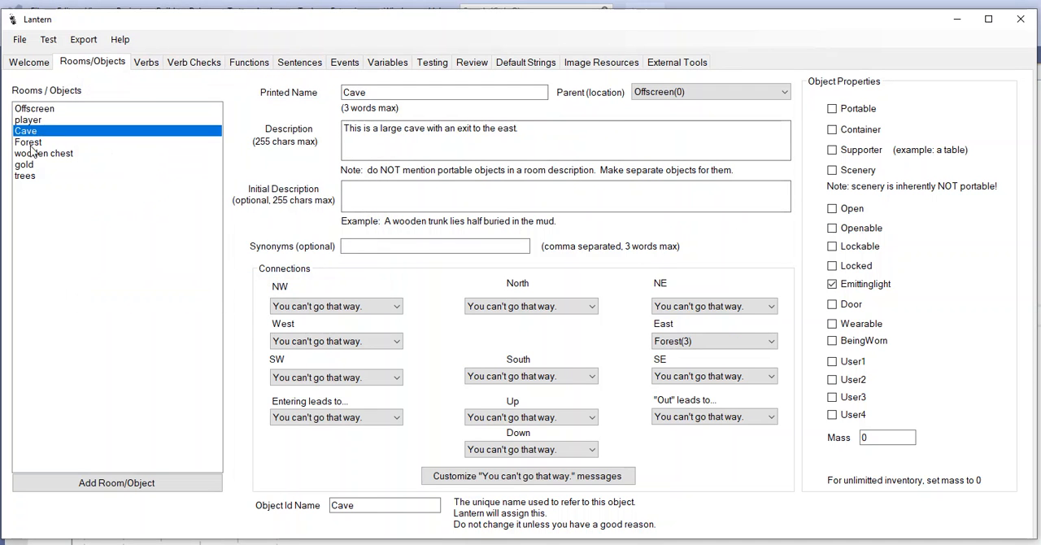
{"action": "left_click", "coordinate": [31, 153]}
{"action": "left_click", "coordinate": [831, 228]}
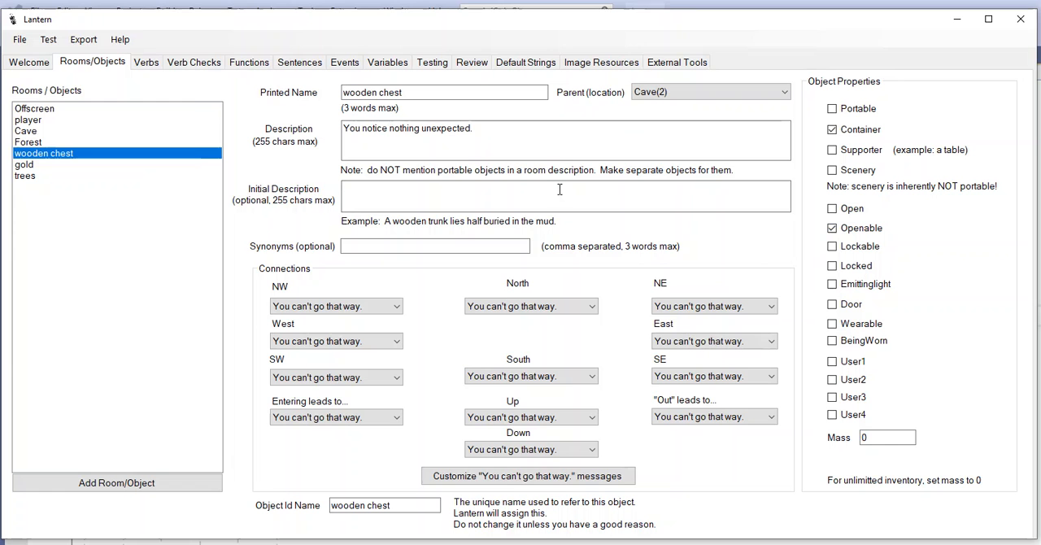
Run the game in the test player with the command "open chest", and close the test client
{"action": "left_click", "coordinate": [19, 39]}
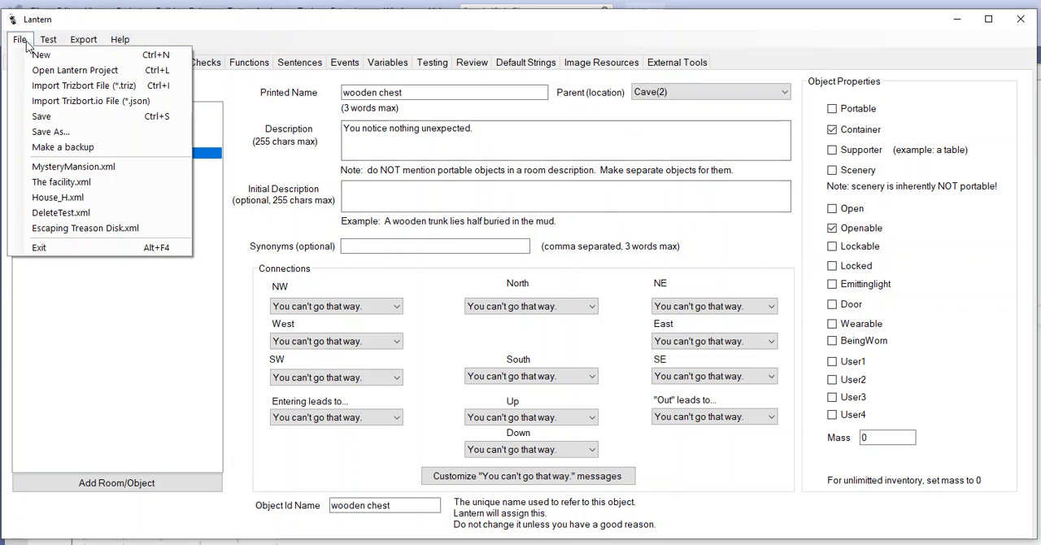
{"action": "mouse_move", "coordinate": [54, 41]}
{"action": "left_click", "coordinate": [75, 54]}
{"action": "type", "text": "open chest"}
{"action": "key", "text": "Return"}
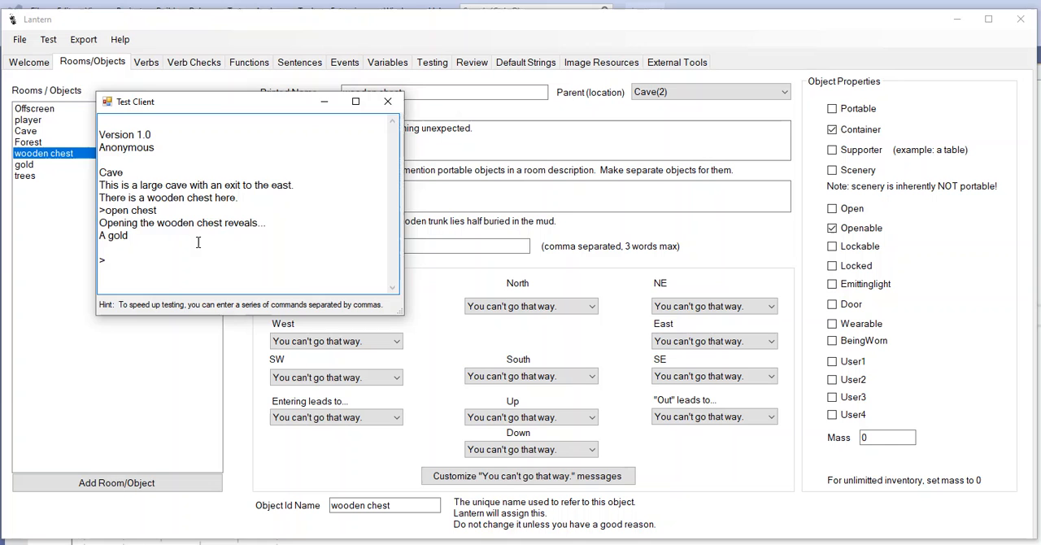
{"action": "left_click", "coordinate": [386, 103]}
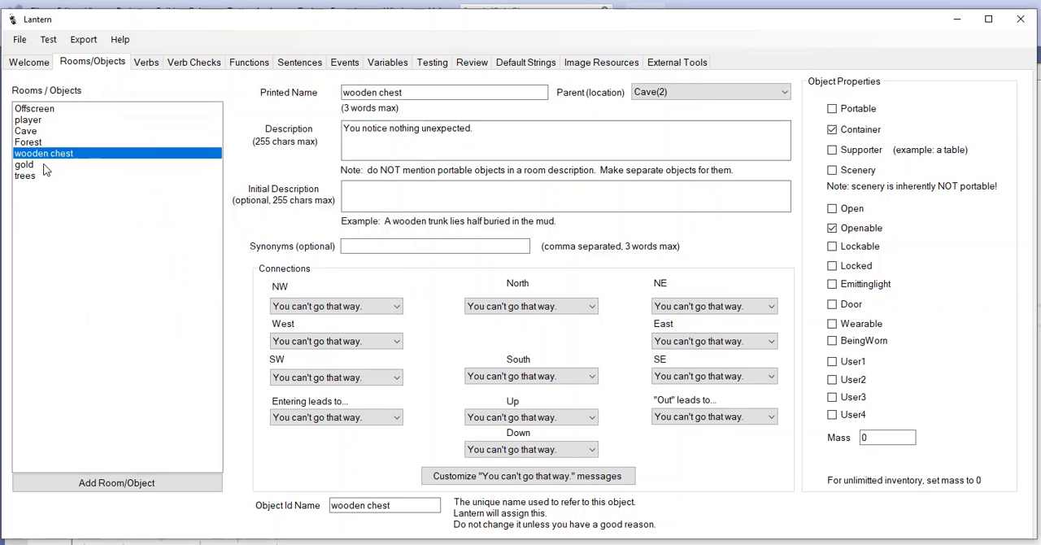
Change the gold object's printed name to "pile of gold" and save the project
{"action": "left_click", "coordinate": [33, 165]}
{"action": "left_click", "coordinate": [344, 92]}
{"action": "type", "text": "pile of gold"}
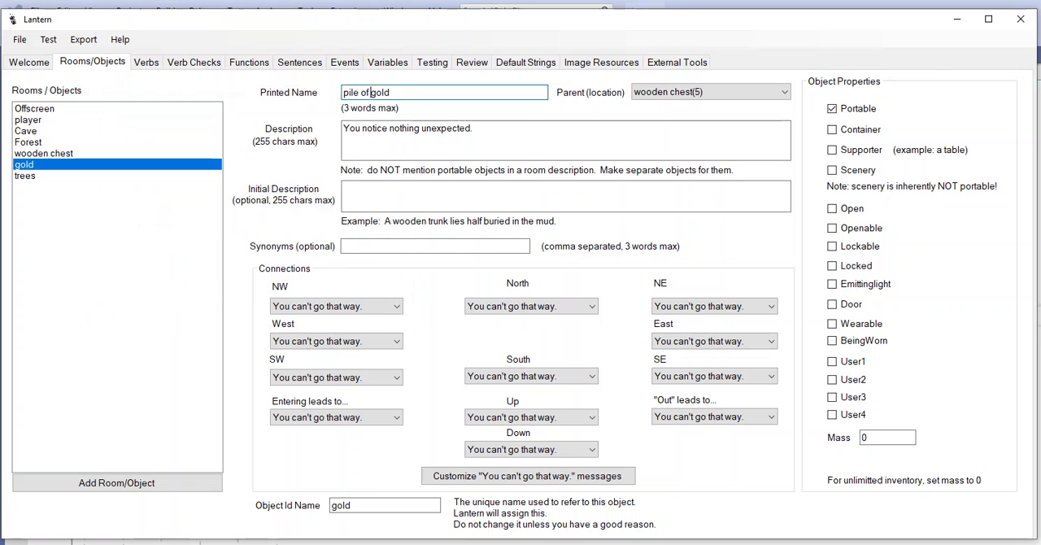
{"action": "left_click", "coordinate": [20, 39]}
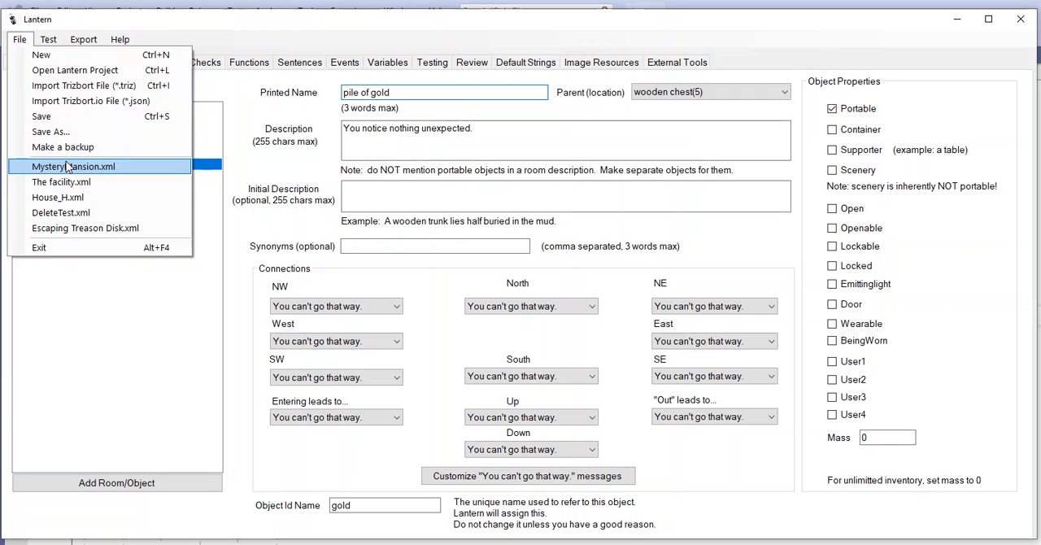
{"action": "left_click", "coordinate": [37, 112]}
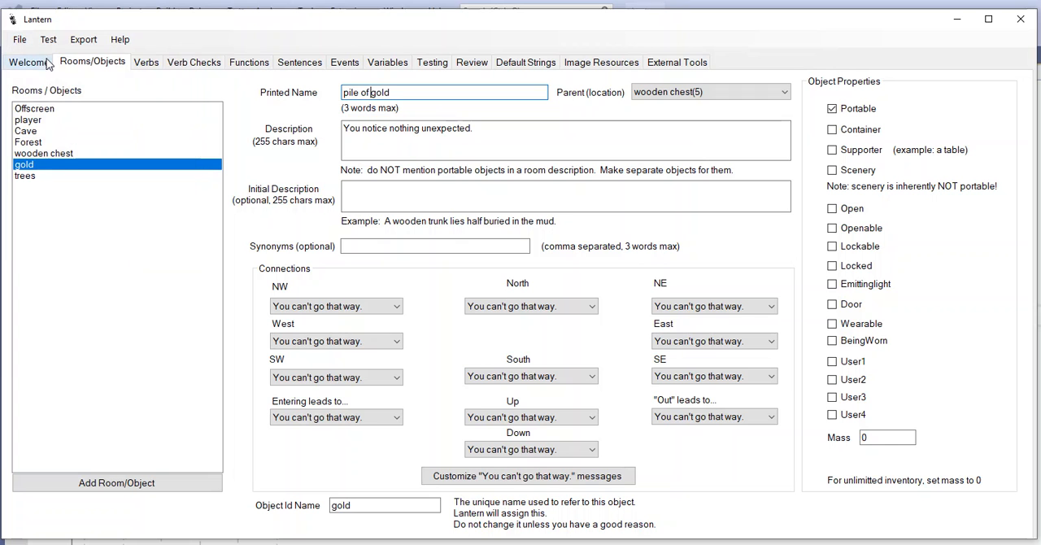
{"action": "left_click", "coordinate": [44, 176]}
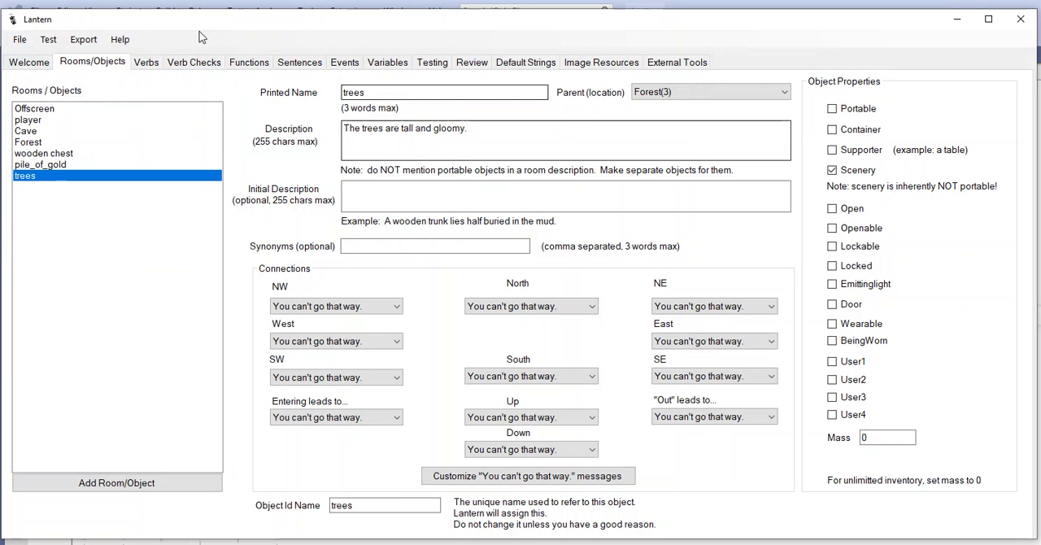
Relaunch the test player and enter the commands "open chest" and "take gold"
{"action": "left_click", "coordinate": [48, 39]}
{"action": "left_click", "coordinate": [91, 52]}
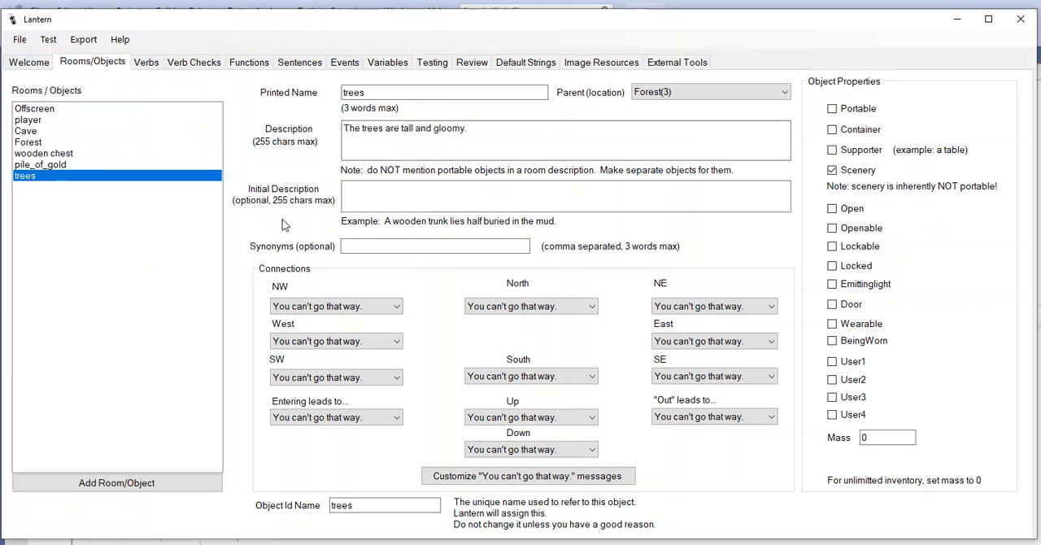
{"action": "type", "text": "open chest"}
{"action": "key", "text": "Return"}
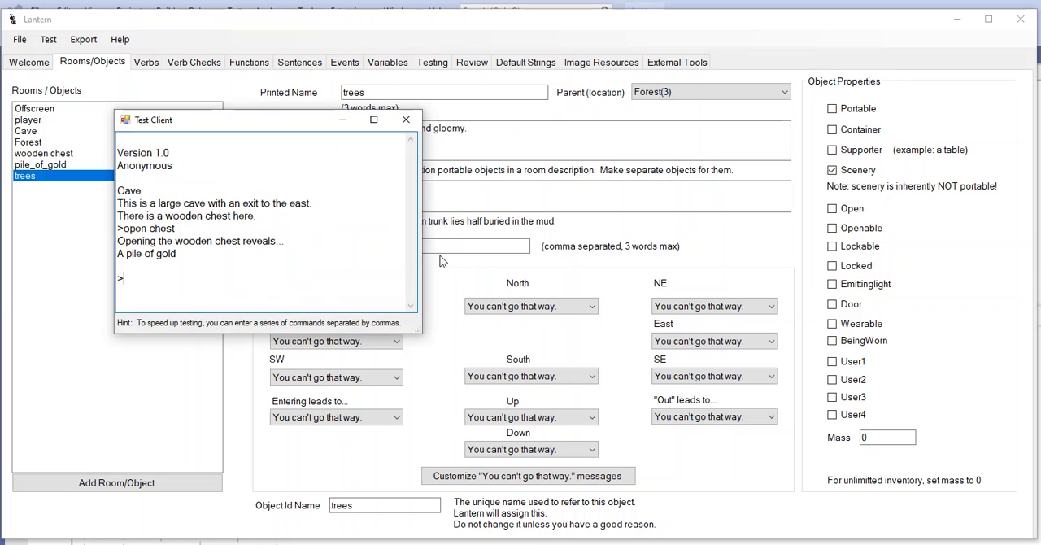
{"action": "type", "text": "take gold"}
{"action": "key", "text": "Return"}
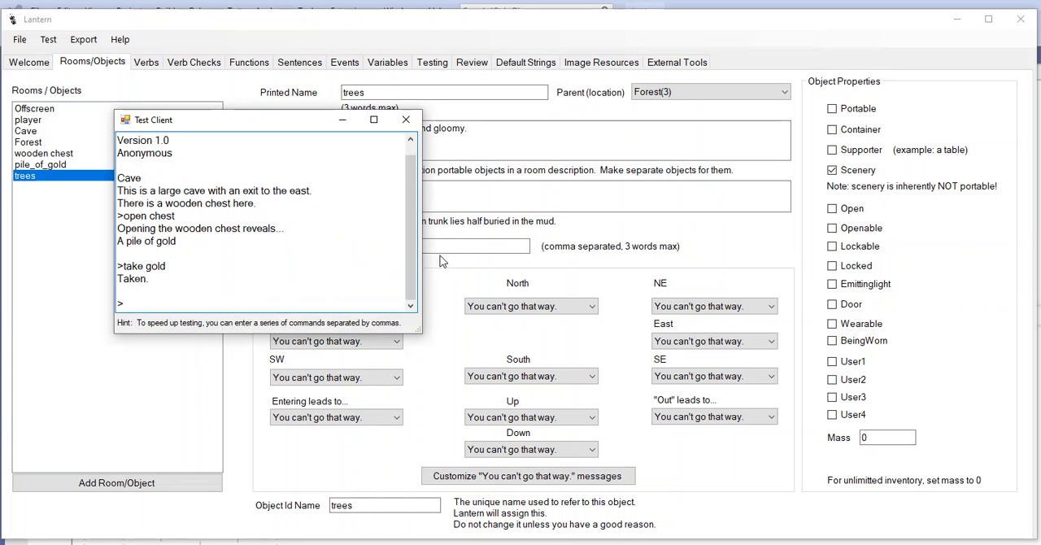
Test the room connections by walking east to the Forest, west to the Cave and east again
{"action": "type", "text": "e"}
{"action": "key", "text": "Return"}
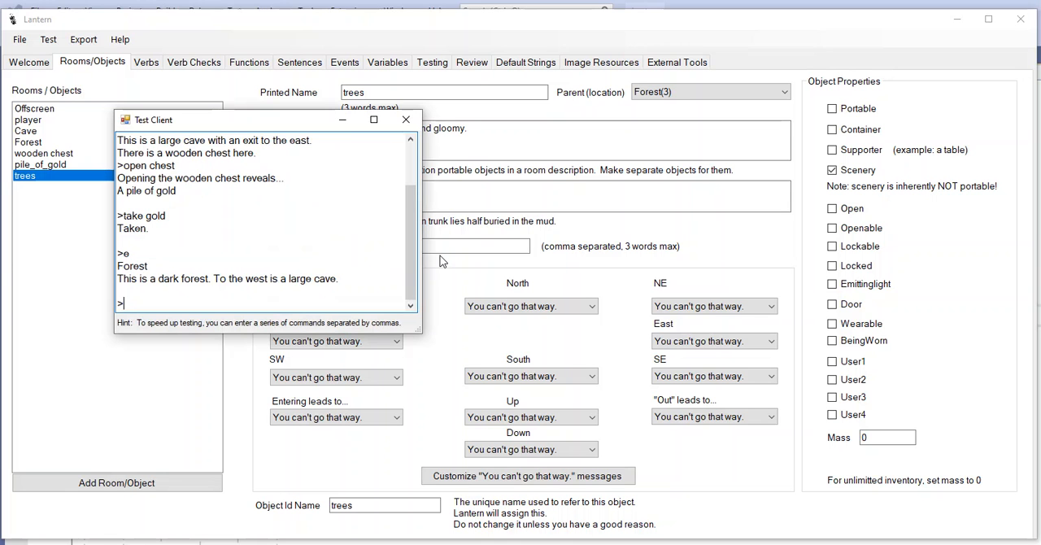
{"action": "type", "text": "w"}
{"action": "key", "text": "Return"}
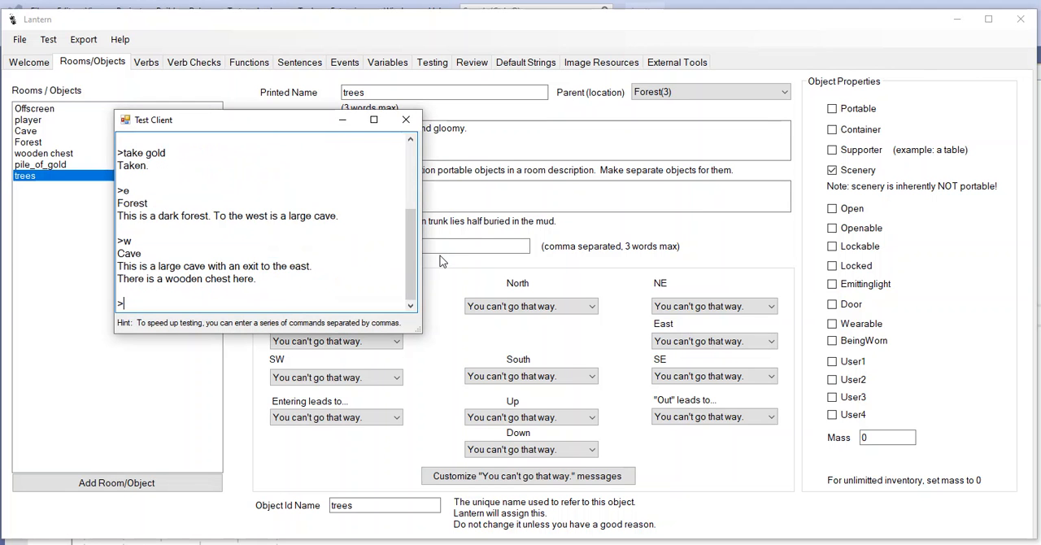
{"action": "type", "text": "e"}
{"action": "key", "text": "Return"}
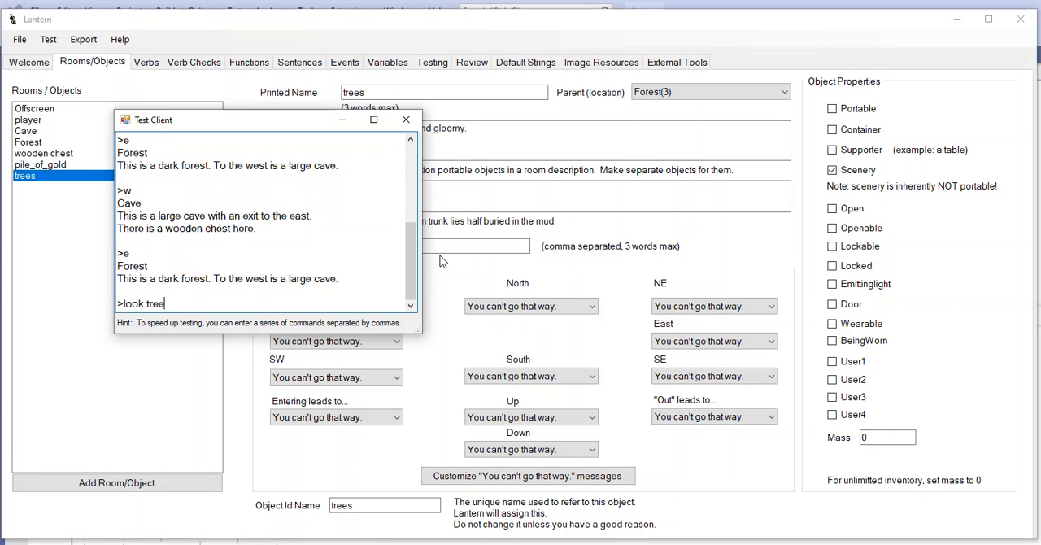
Test the trees in the Forest with "look trees" and "x trees", and close the test client
{"action": "key", "text": "Return"}
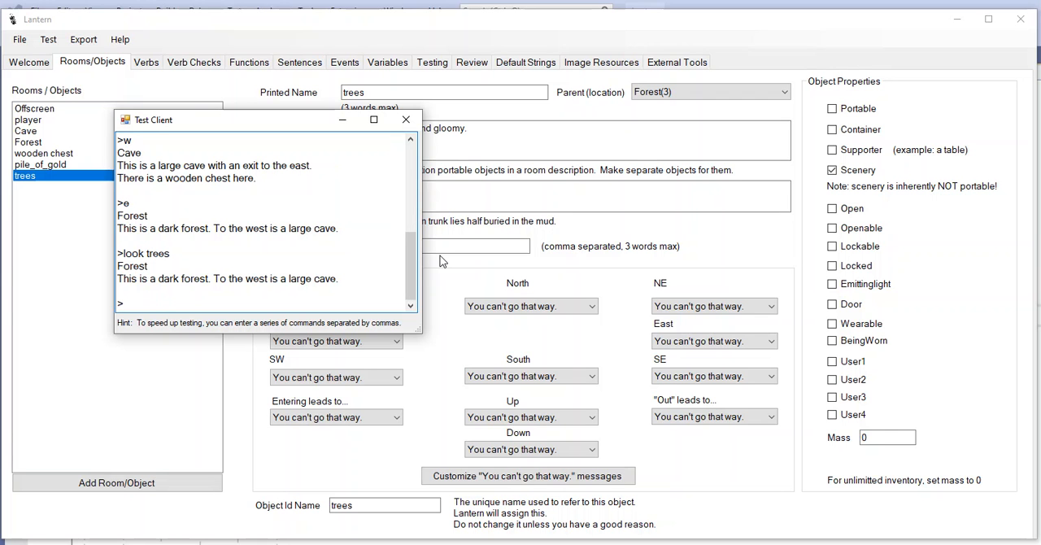
{"action": "type", "text": "x "}
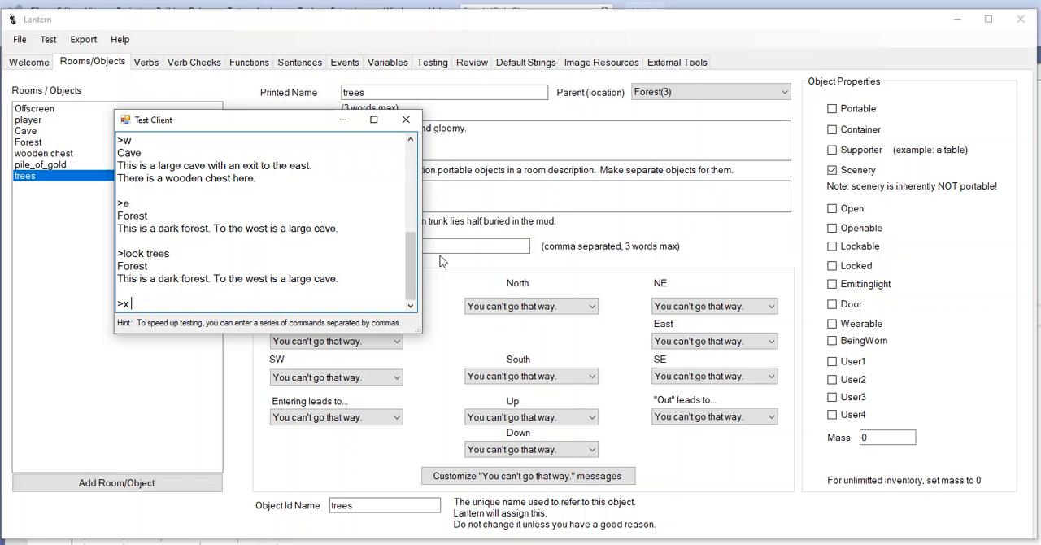
{"action": "type", "text": "trees"}
{"action": "key", "text": "Return"}
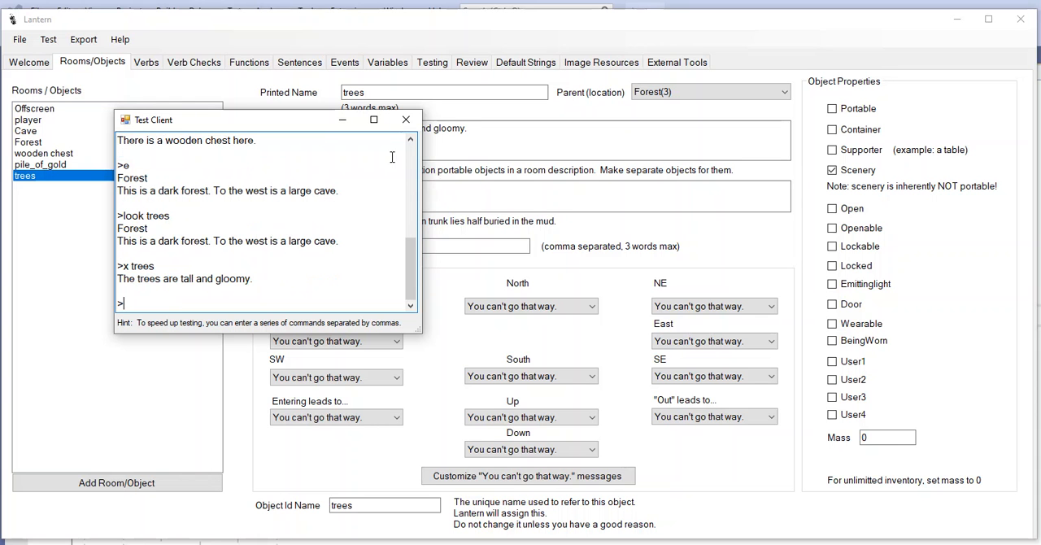
{"action": "left_click", "coordinate": [406, 119]}
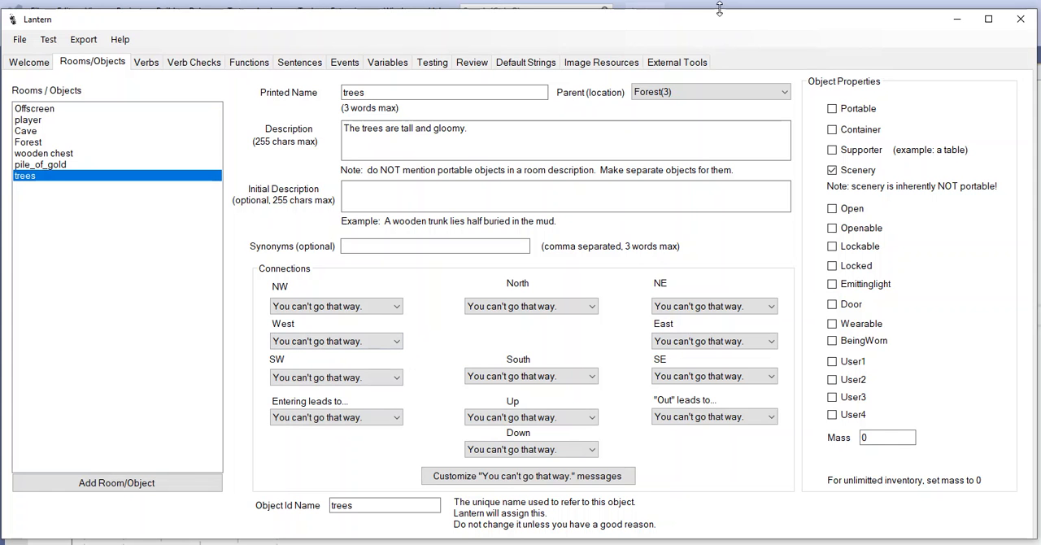
{"action": "left_click", "coordinate": [19, 39]}
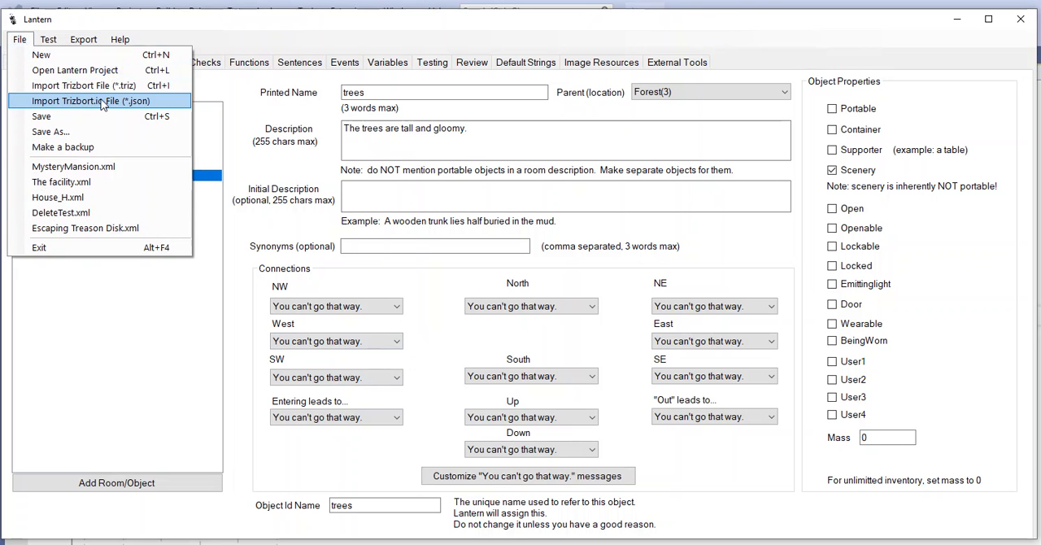
{"action": "left_click", "coordinate": [241, 98]}
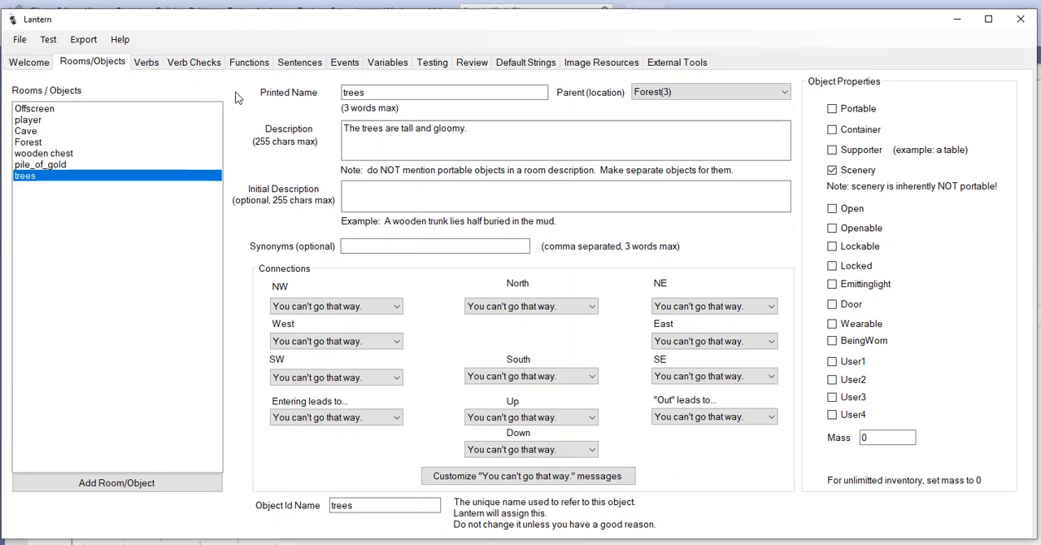